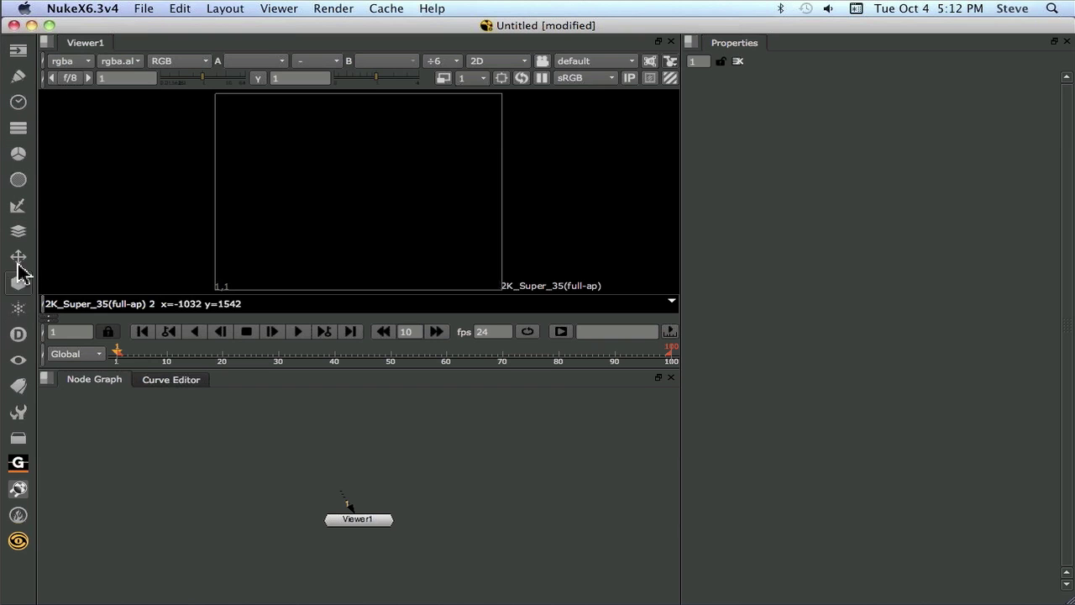
# Step: Browse the Color, Filter, Merge and Transform node menus in the toolbar
pyautogui.click(18, 155)
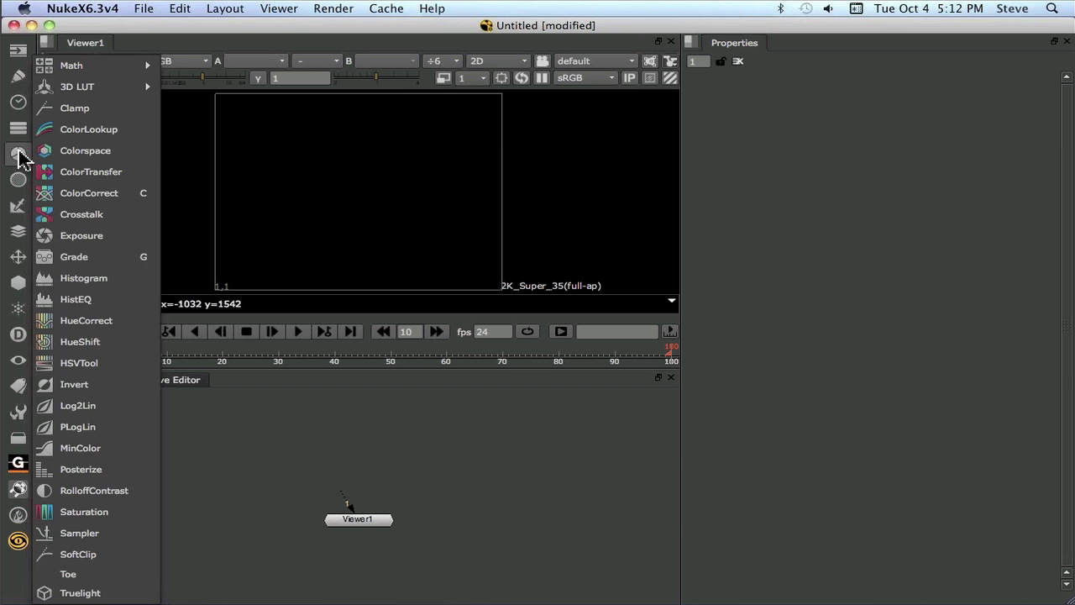
pyautogui.click(18, 154)
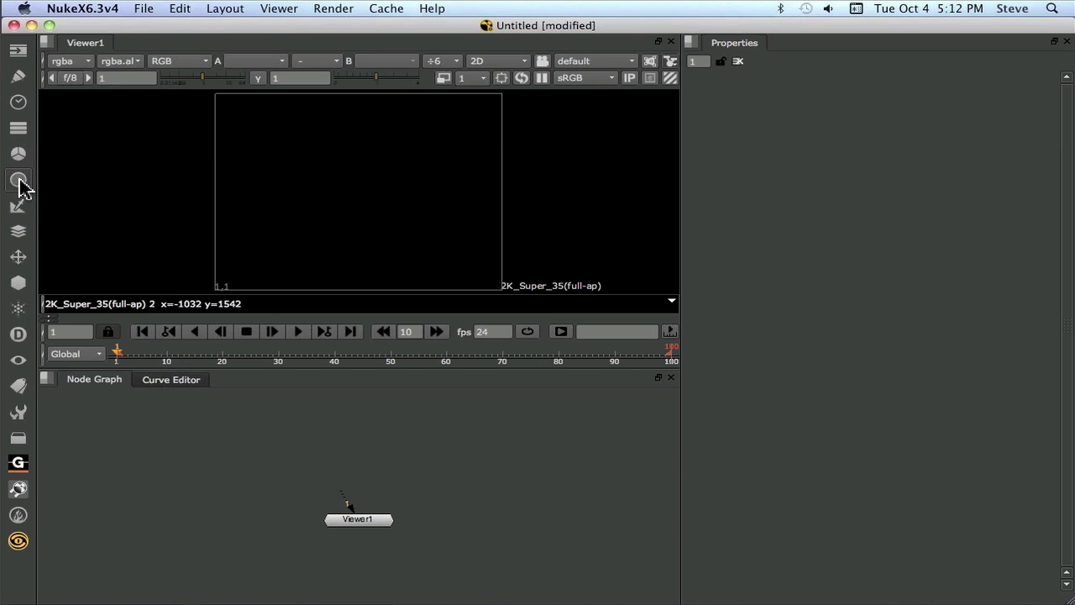
pyautogui.click(20, 183)
pyautogui.click(18, 185)
pyautogui.click(19, 232)
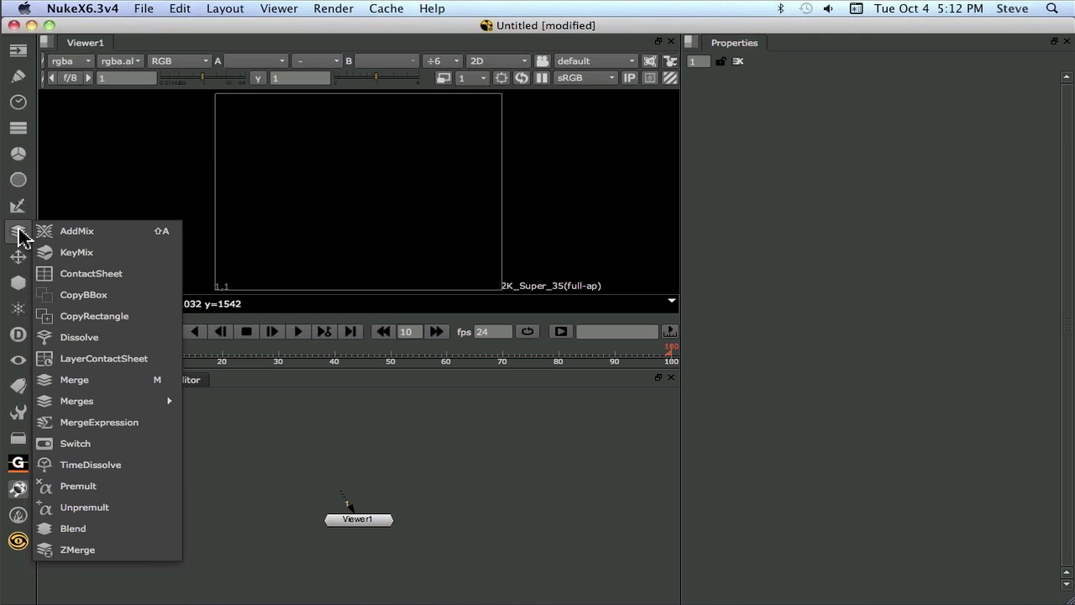
pyautogui.click(20, 234)
pyautogui.click(18, 258)
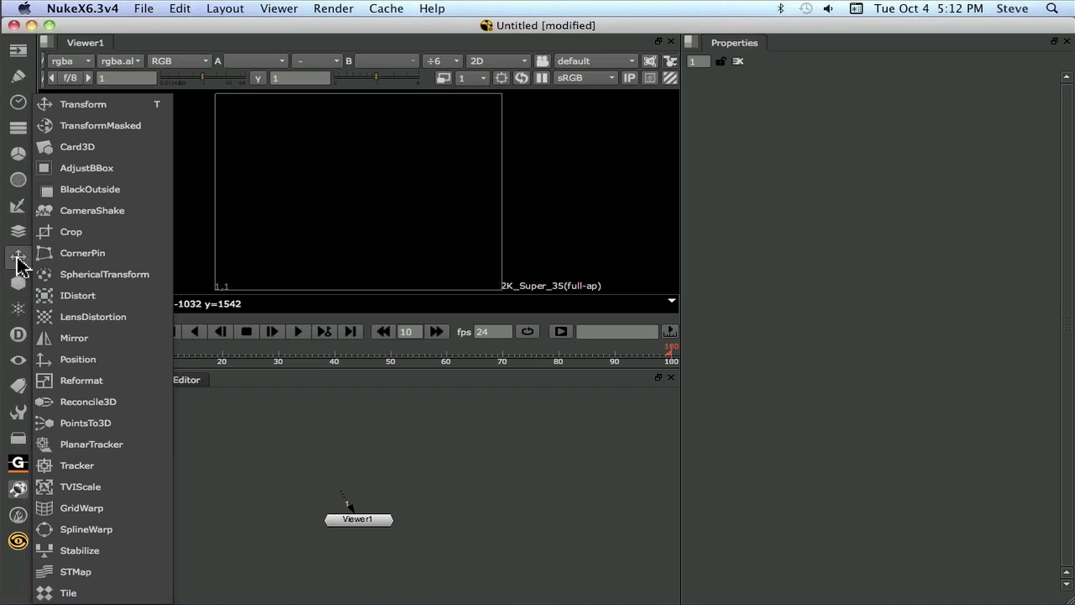
pyautogui.click(18, 260)
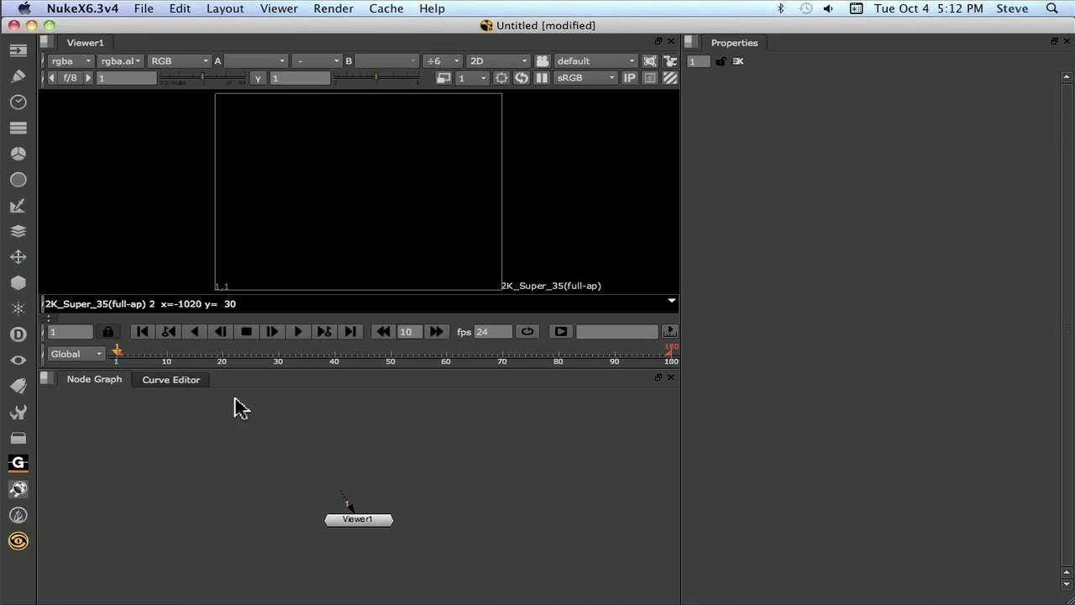
# Step: Read in Nuke for AE Users/Media/jet fighter small.tif and connect it to Viewer1
pyautogui.click(29, 52)
pyautogui.click(95, 55)
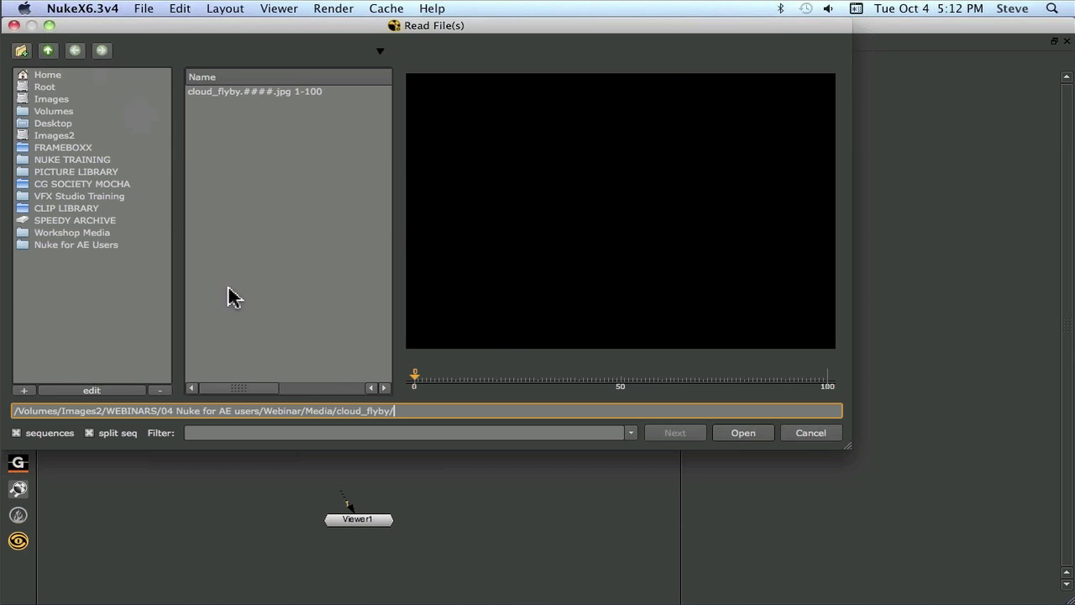
pyautogui.click(72, 247)
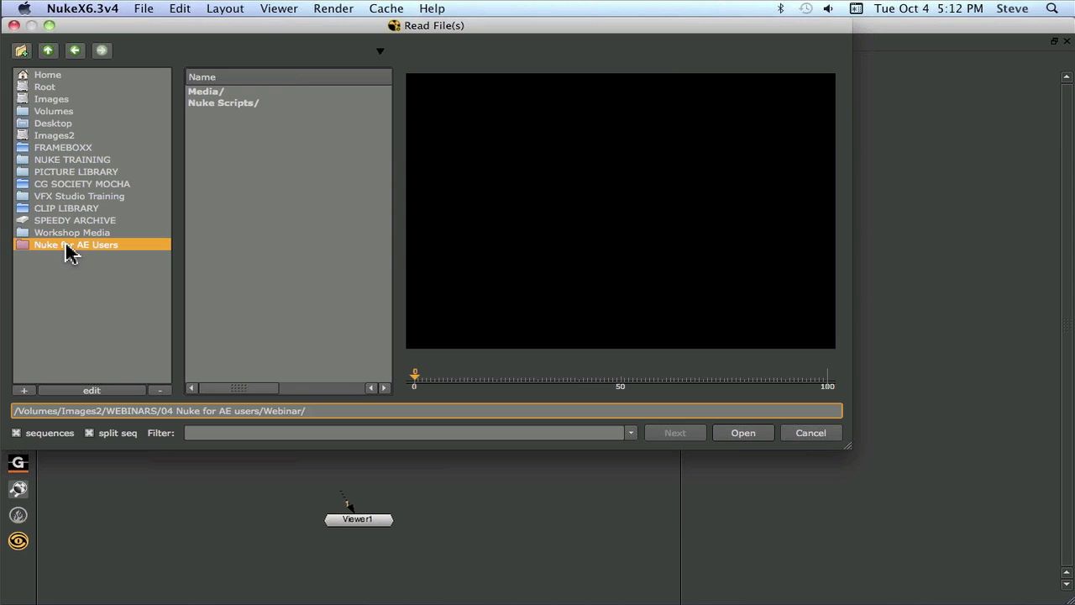
pyautogui.doubleClick(204, 93)
pyautogui.click(231, 103)
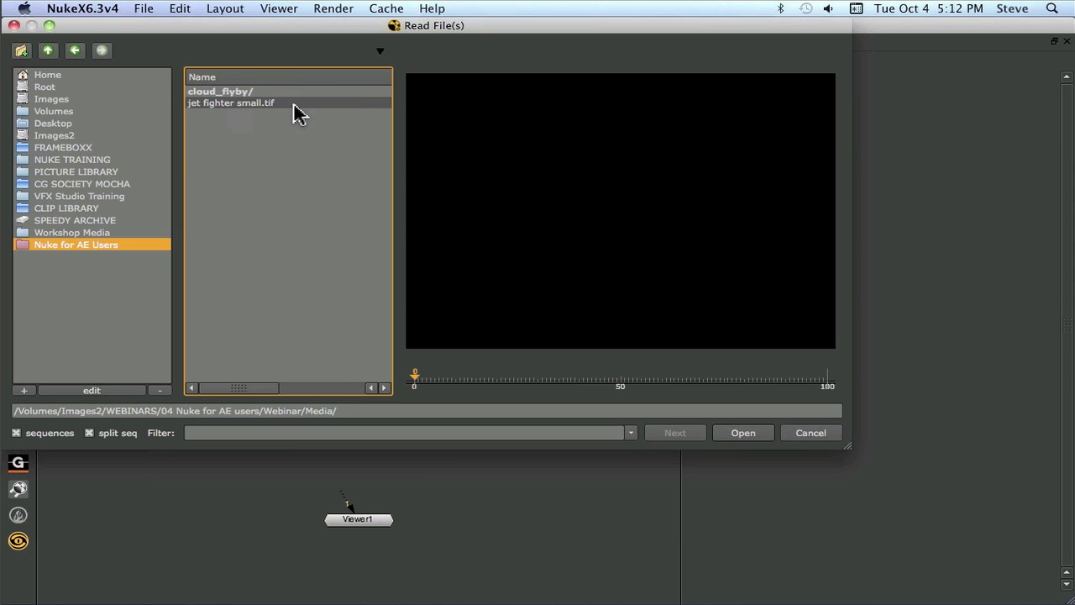
pyautogui.click(294, 104)
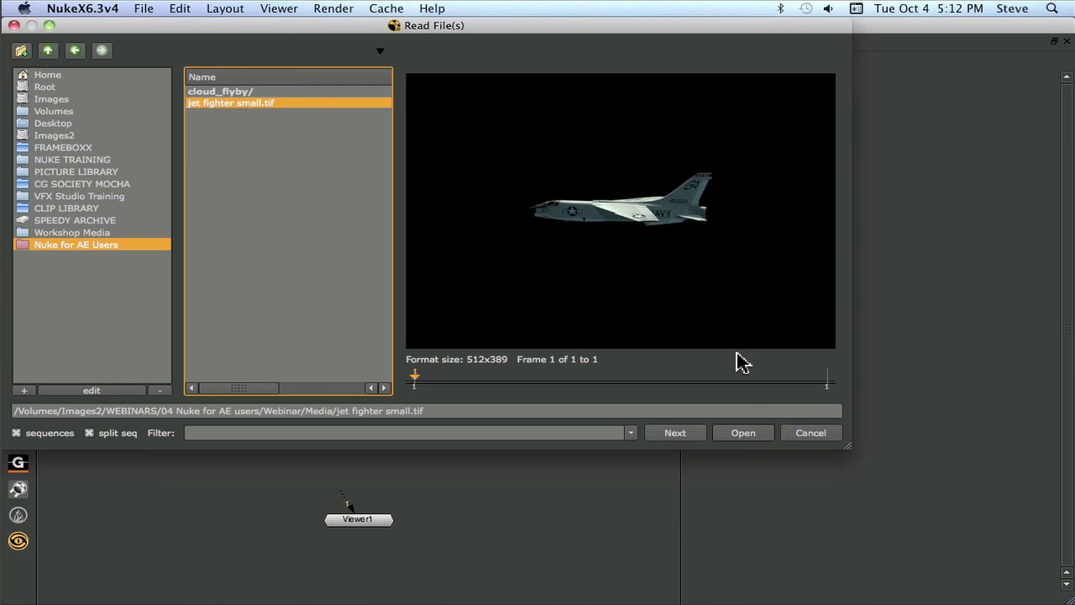
pyautogui.click(744, 433)
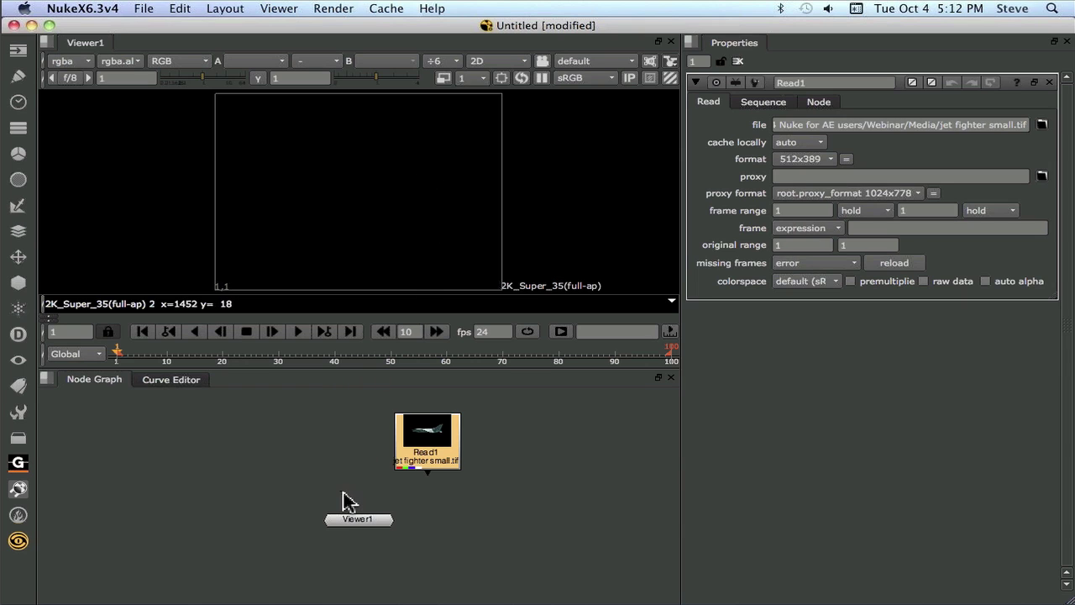
pyautogui.moveTo(351, 487); pyautogui.dragTo(256, 432)
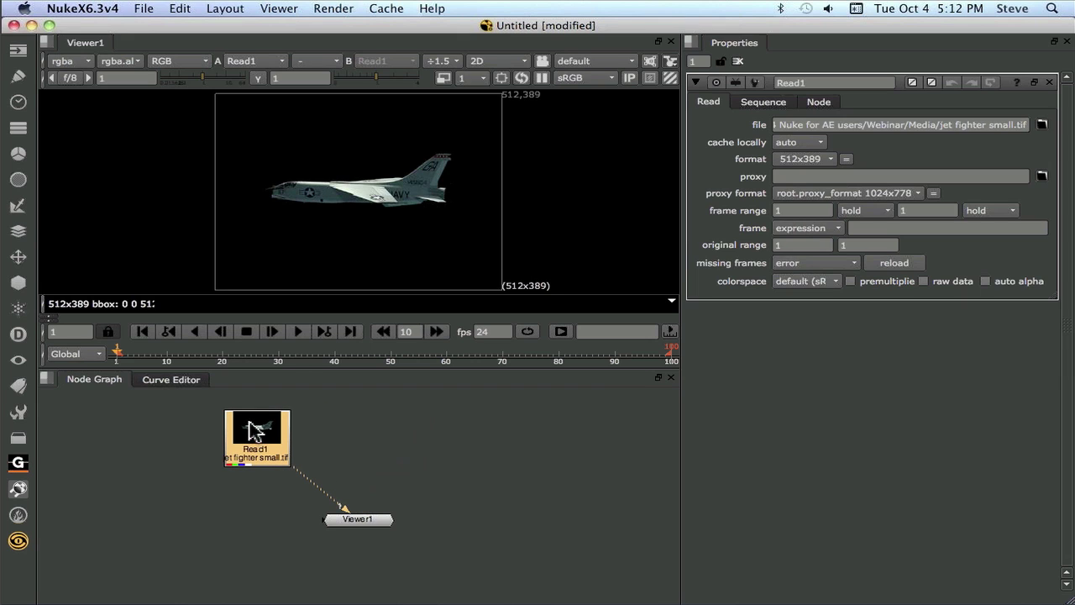
# Step: Read in the cloud_flyby.####.jpg sequence (frames 1-100) and move Read2 clear of Read1
pyautogui.click(19, 52)
pyautogui.click(75, 49)
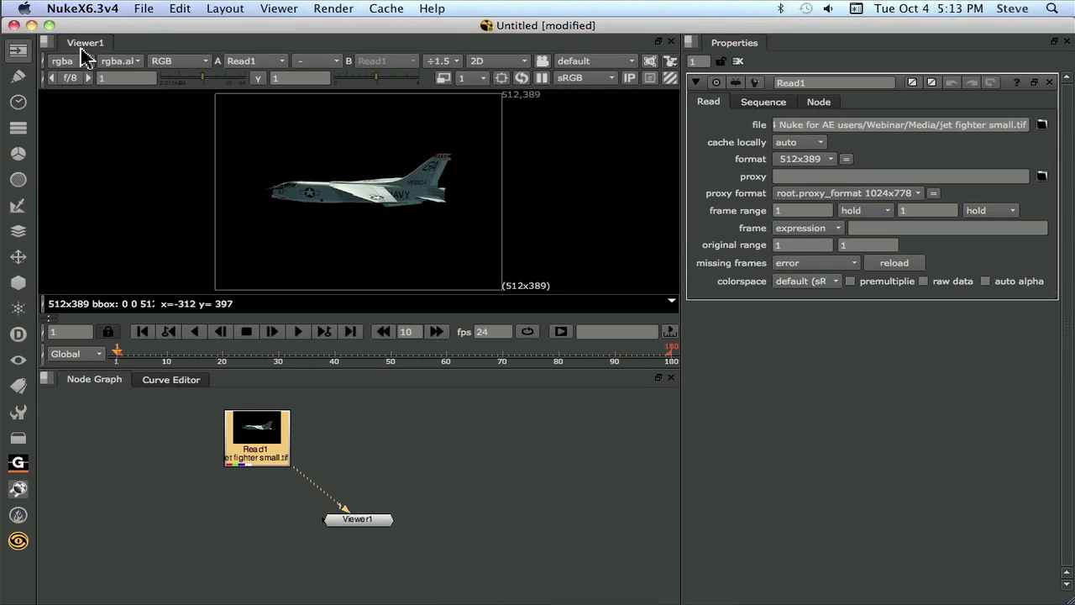
pyautogui.doubleClick(203, 93)
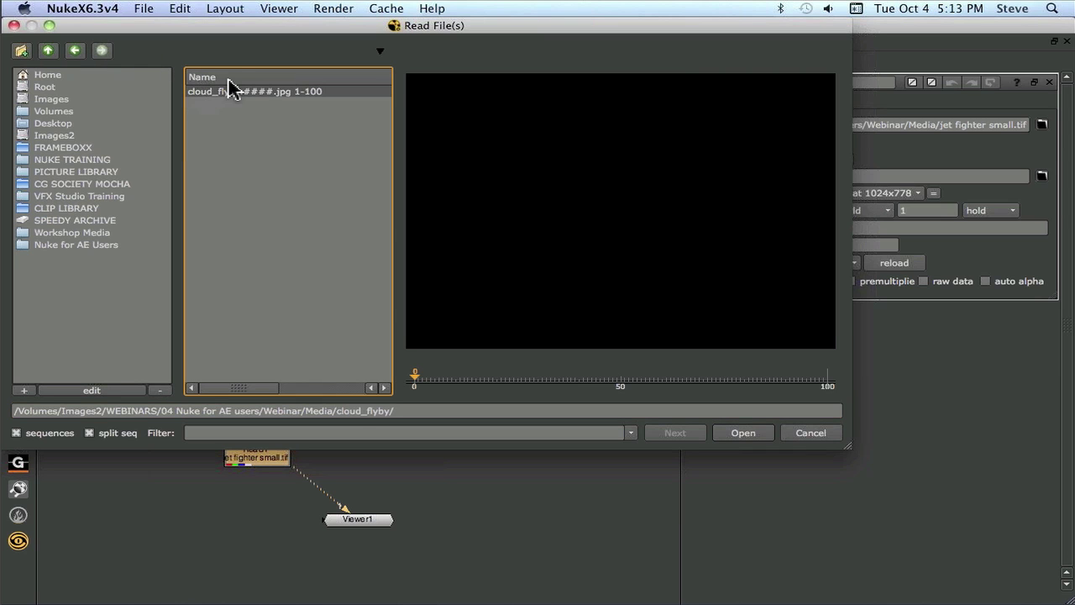
pyautogui.click(259, 92)
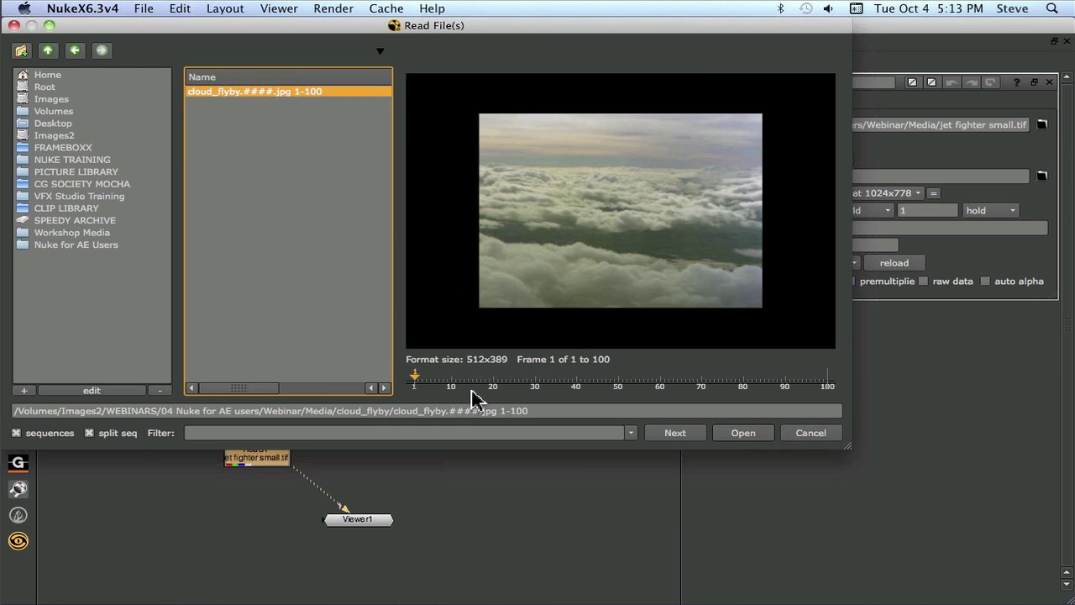
pyautogui.moveTo(420, 381); pyautogui.dragTo(679, 362)
pyautogui.click(747, 433)
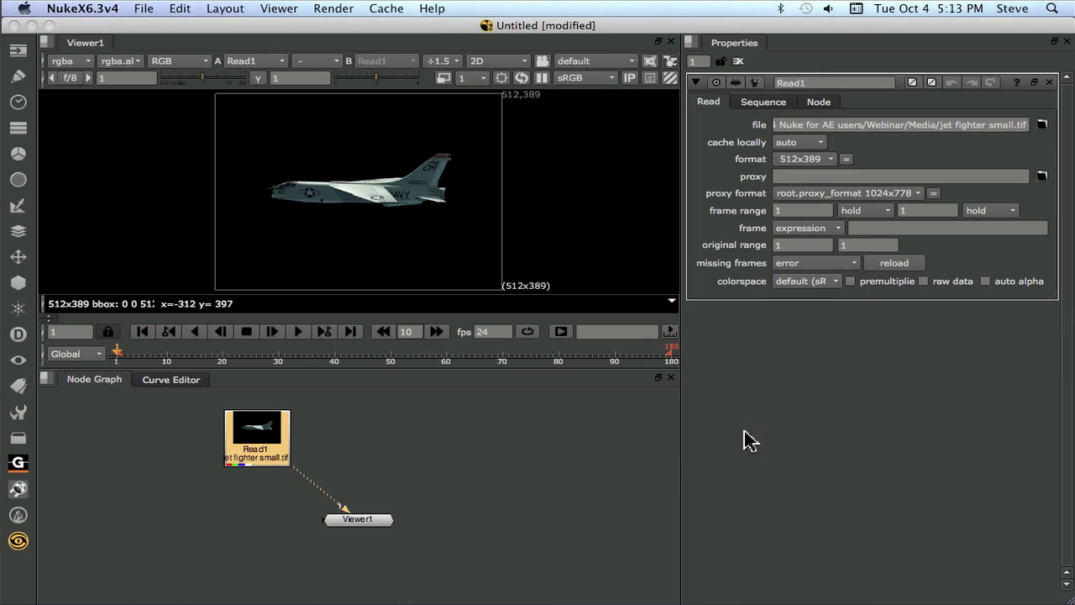
pyautogui.moveTo(233, 422); pyautogui.dragTo(371, 428)
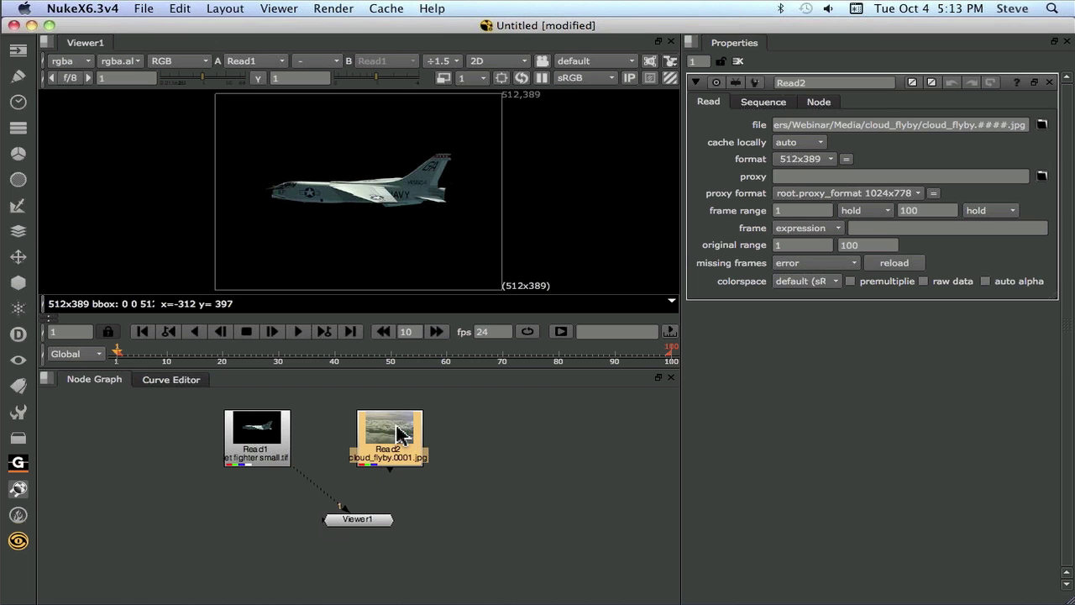
# Step: Connect Read2 to viewer input 2 and flip between jet and clouds, ending on clouds
pyautogui.press('2')
pyautogui.scroll(2, 345, 514)
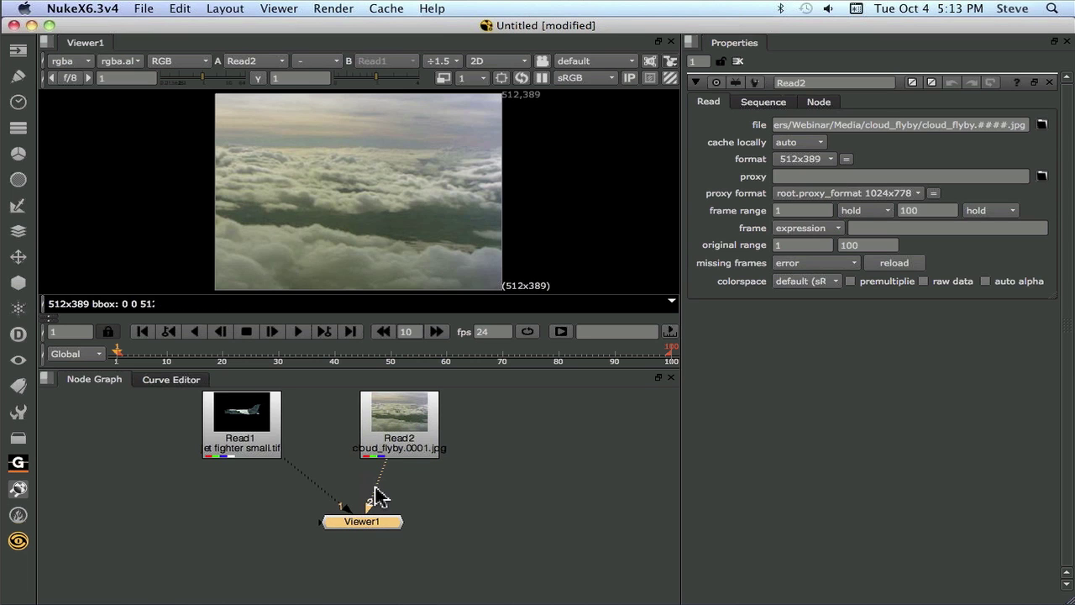
pyautogui.press('1')
pyautogui.press('2')
pyautogui.press('1')
pyautogui.press('2')
pyautogui.press('1')
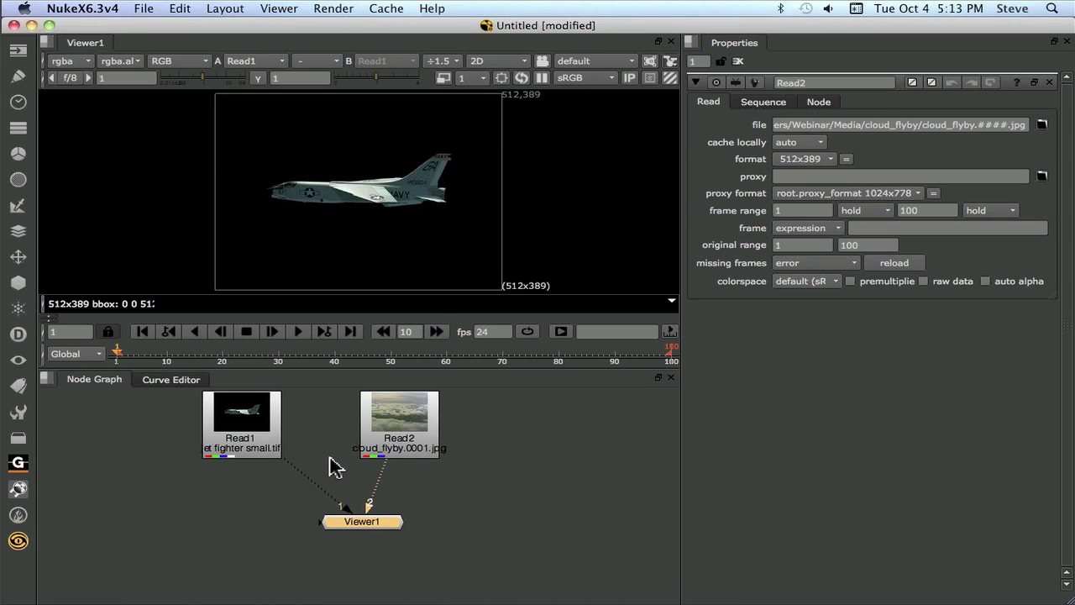
pyautogui.press('2')
pyautogui.press('1')
pyautogui.press('2')
pyautogui.scroll(-1, 331, 463)
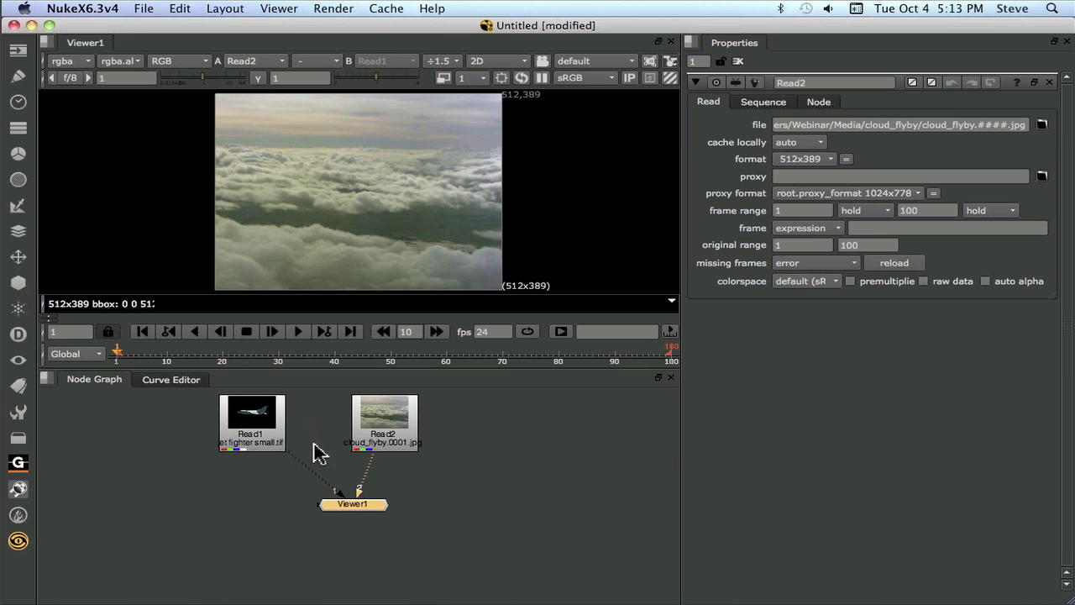
# Step: Rearrange Read1, Read2 and Viewer1 into a tidier node layout
pyautogui.moveTo(252, 420); pyautogui.dragTo(223, 477)
pyautogui.moveTo(384, 418); pyautogui.dragTo(364, 412)
pyautogui.moveTo(362, 510); pyautogui.dragTo(374, 563)
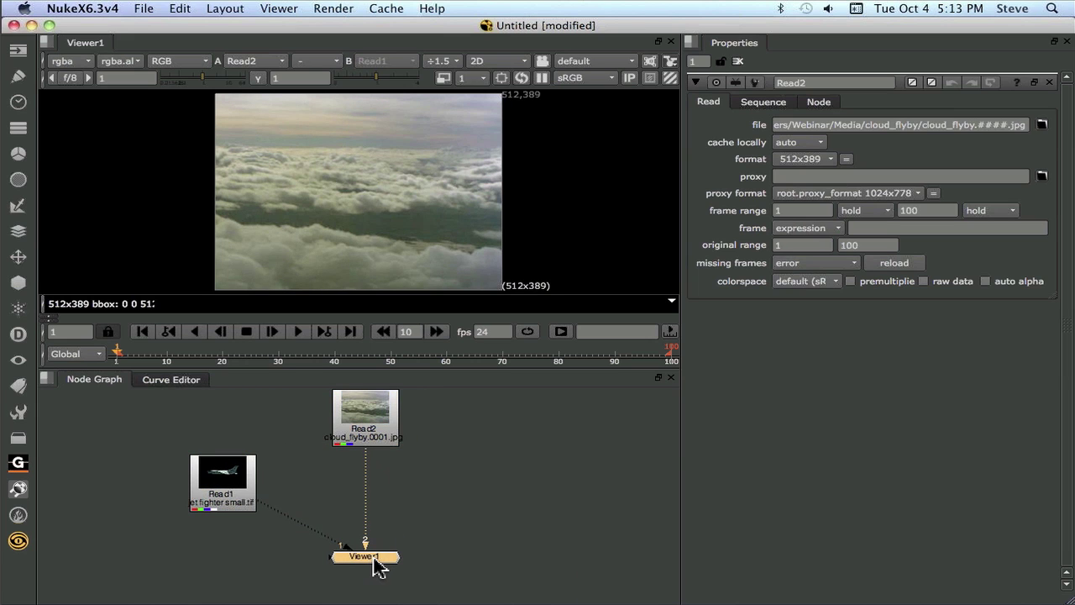
pyautogui.click(286, 478)
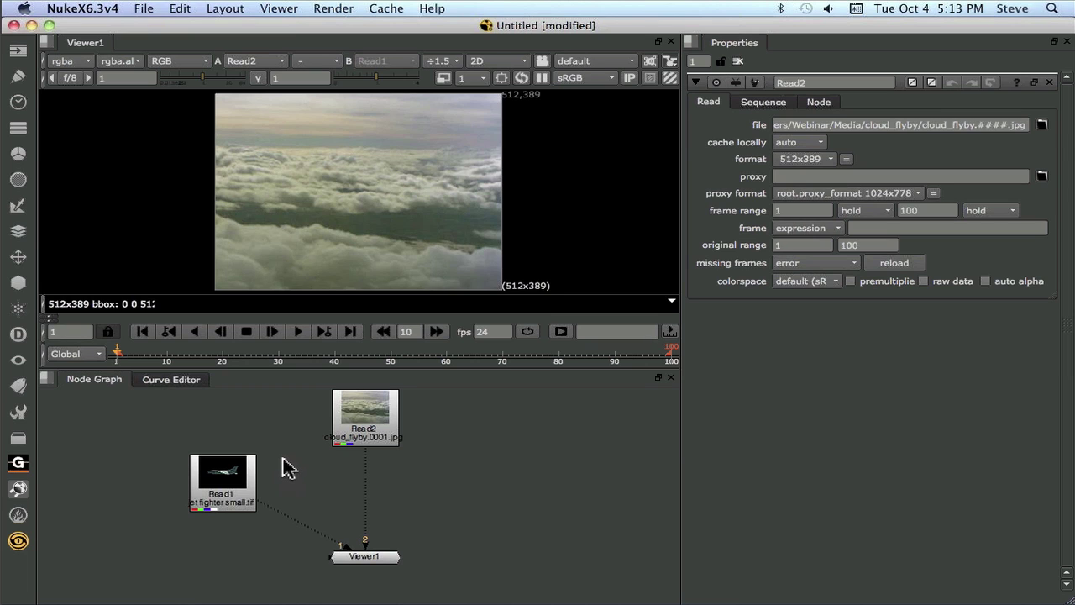
# Step: Add Merge1 with A from Read1 and B from Read2, feeding Viewer1
pyautogui.click(18, 230)
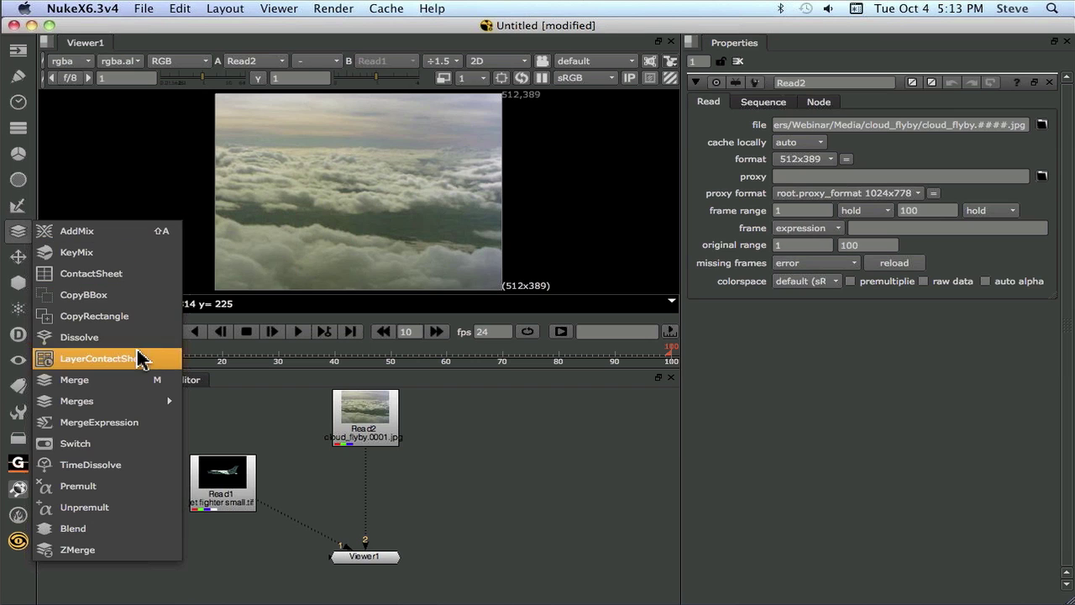
pyautogui.click(124, 385)
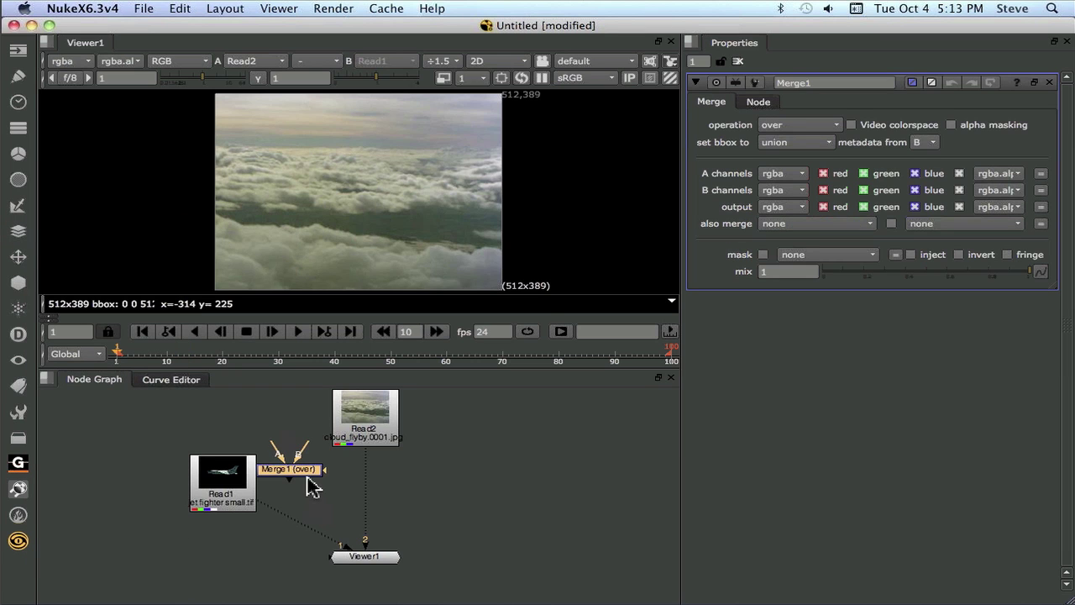
pyautogui.moveTo(313, 486); pyautogui.dragTo(324, 495)
pyautogui.scroll(1, 329, 502)
pyautogui.click(302, 440)
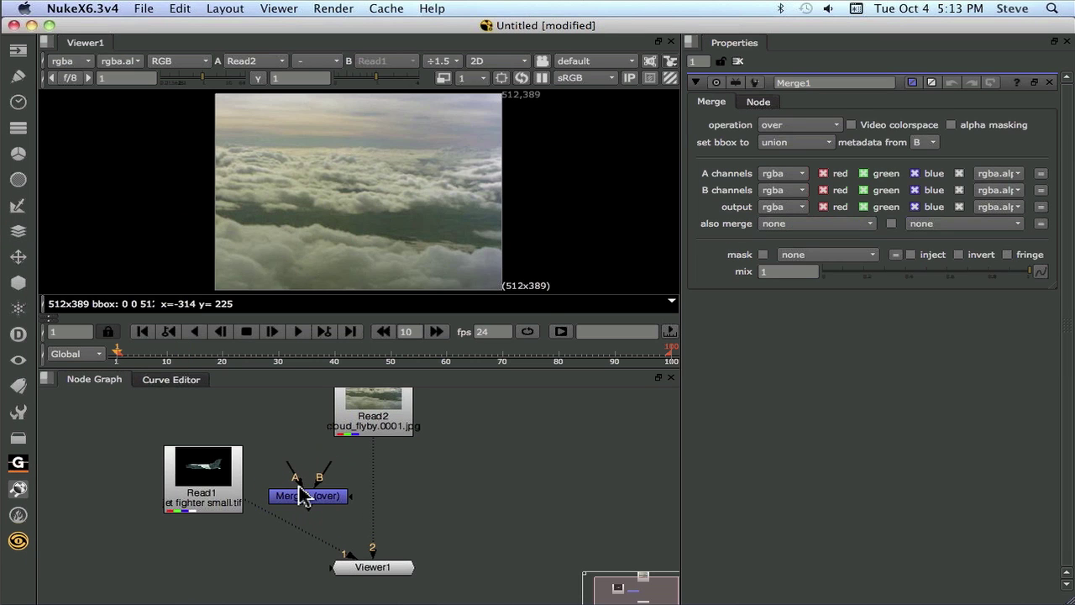
pyautogui.moveTo(293, 473); pyautogui.dragTo(203, 475)
pyautogui.moveTo(336, 470); pyautogui.dragTo(372, 422)
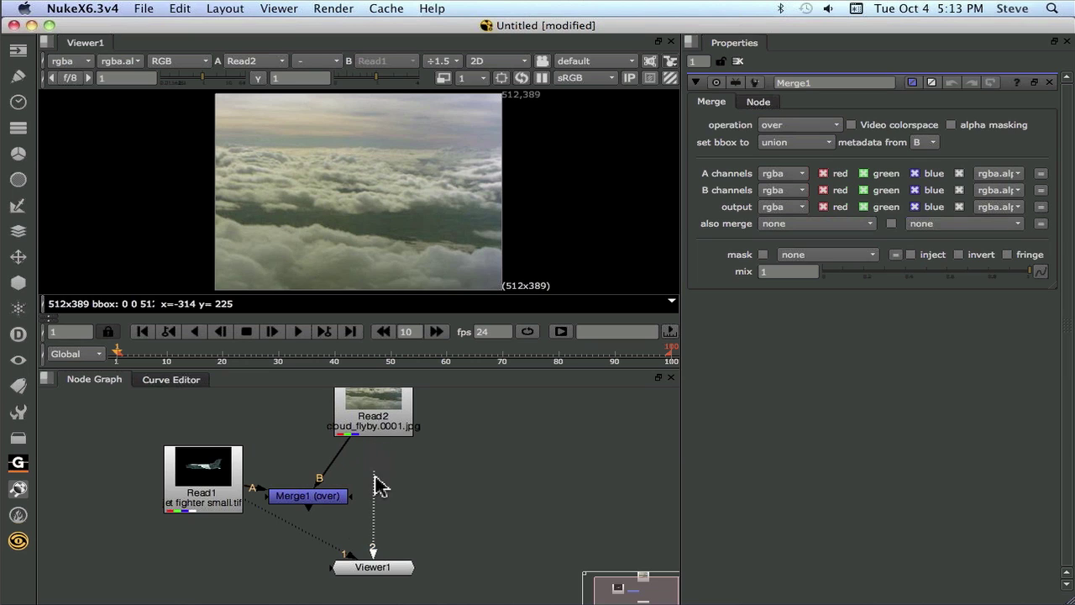
pyautogui.moveTo(257, 509); pyautogui.dragTo(312, 503)
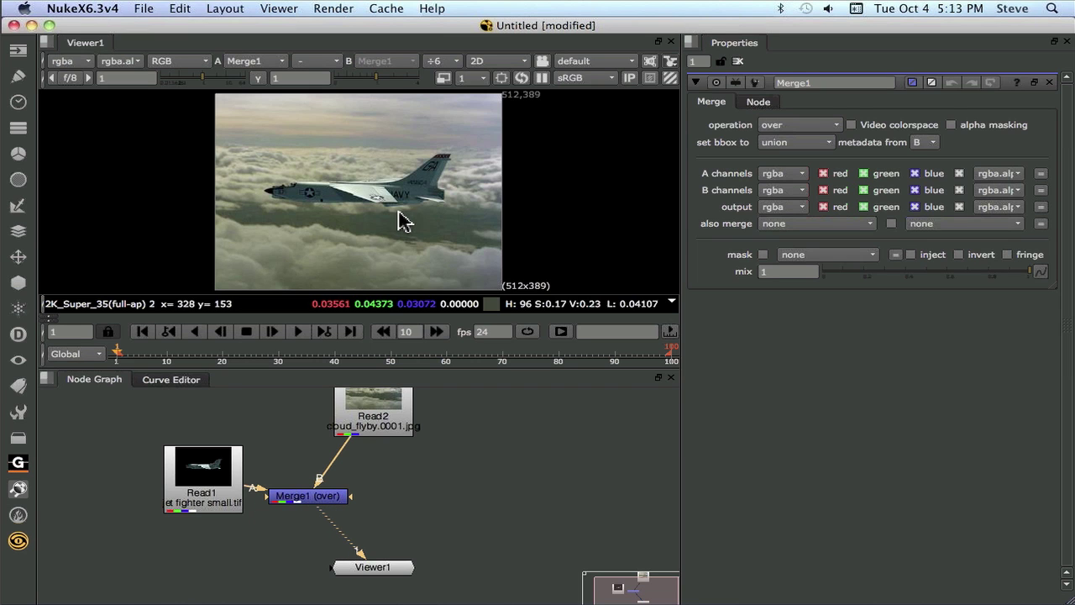
# Step: Scrub to frame 67 to check the composite, then reposition Merge1 and Read1
pyautogui.moveTo(120, 355); pyautogui.dragTo(275, 363)
pyautogui.moveTo(318, 497); pyautogui.dragTo(385, 489)
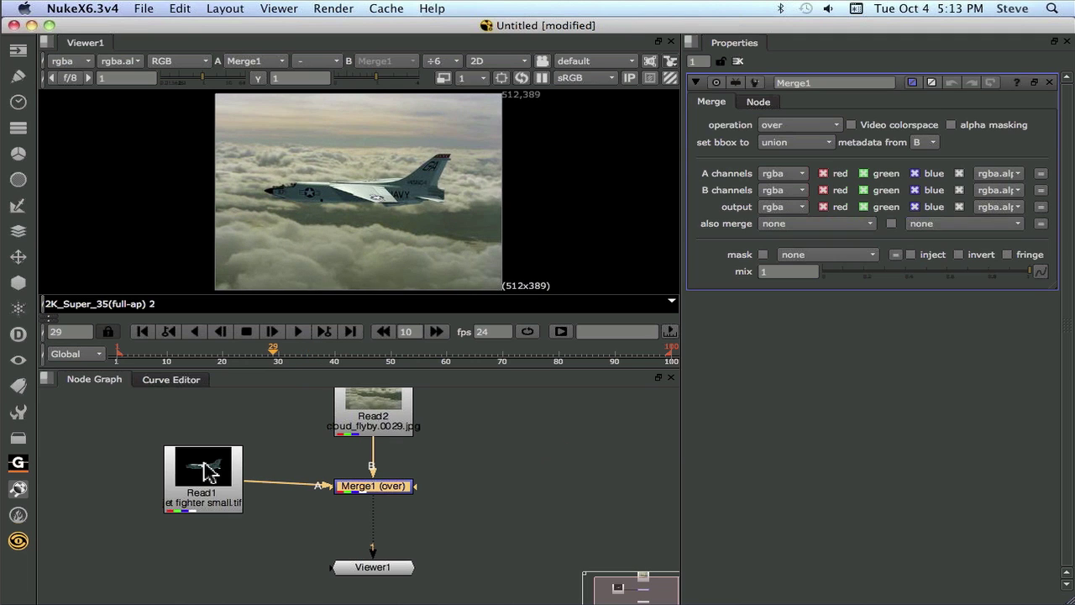
pyautogui.click(277, 460)
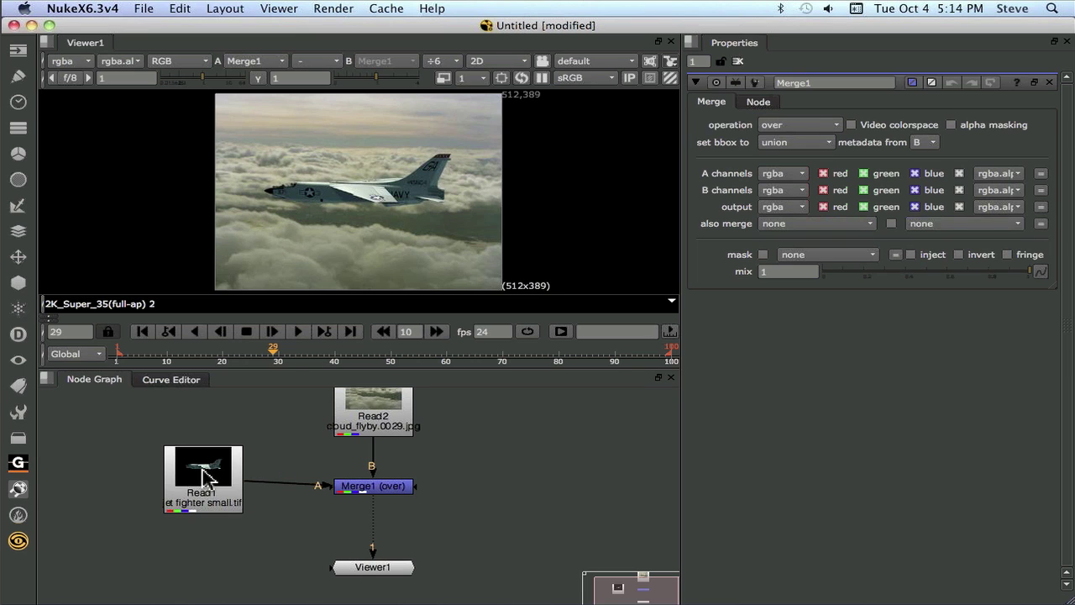
pyautogui.moveTo(203, 476); pyautogui.dragTo(160, 476)
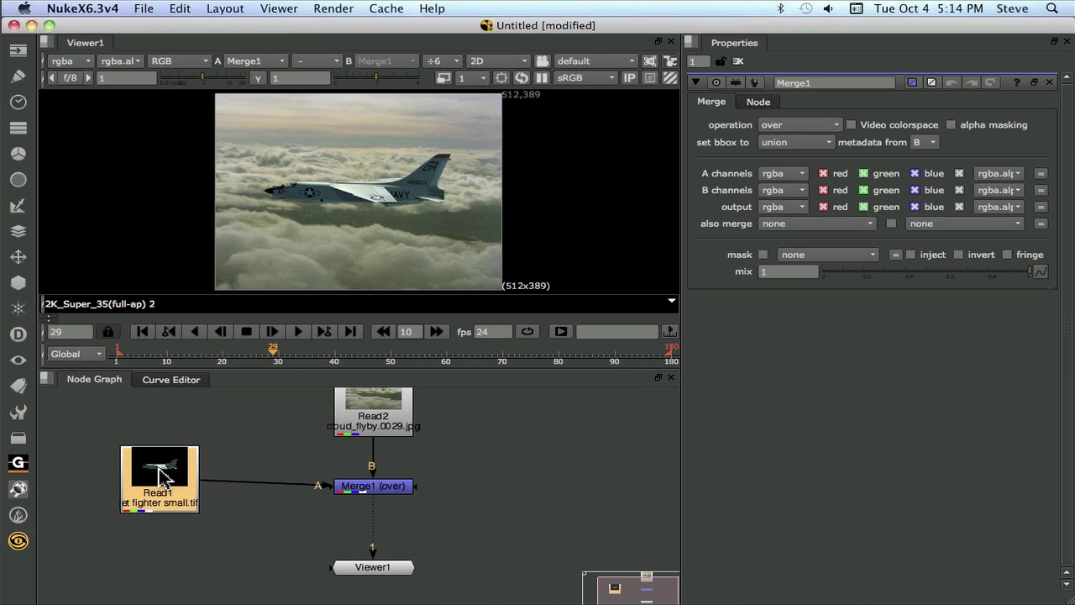
pyautogui.click(375, 491)
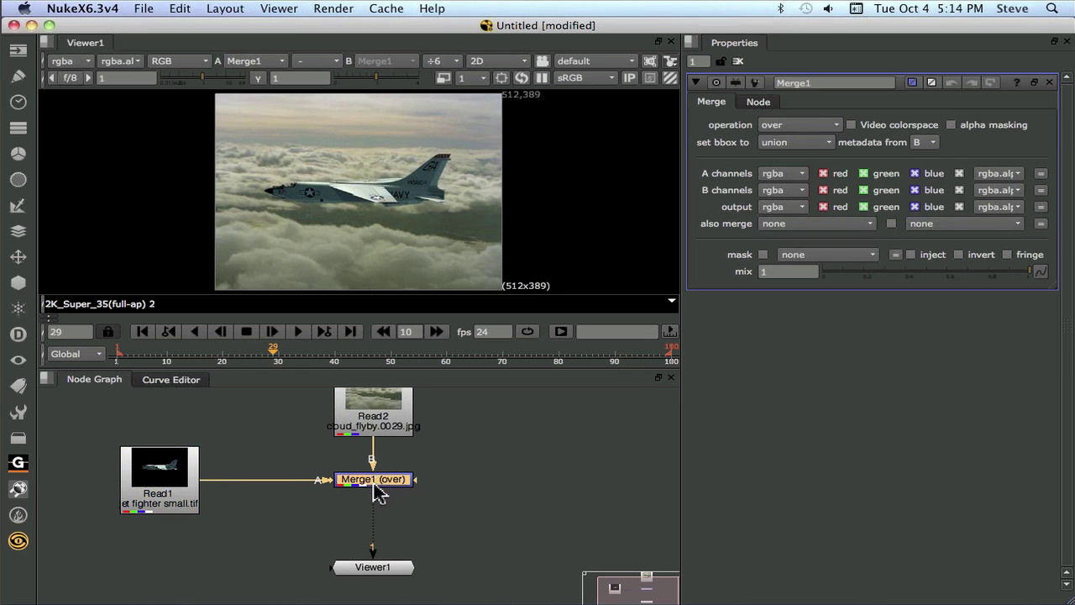
pyautogui.click(259, 442)
# Step: Insert a Grade1 node between Read1 and Merge1 and reframe the node graph
pyautogui.click(18, 154)
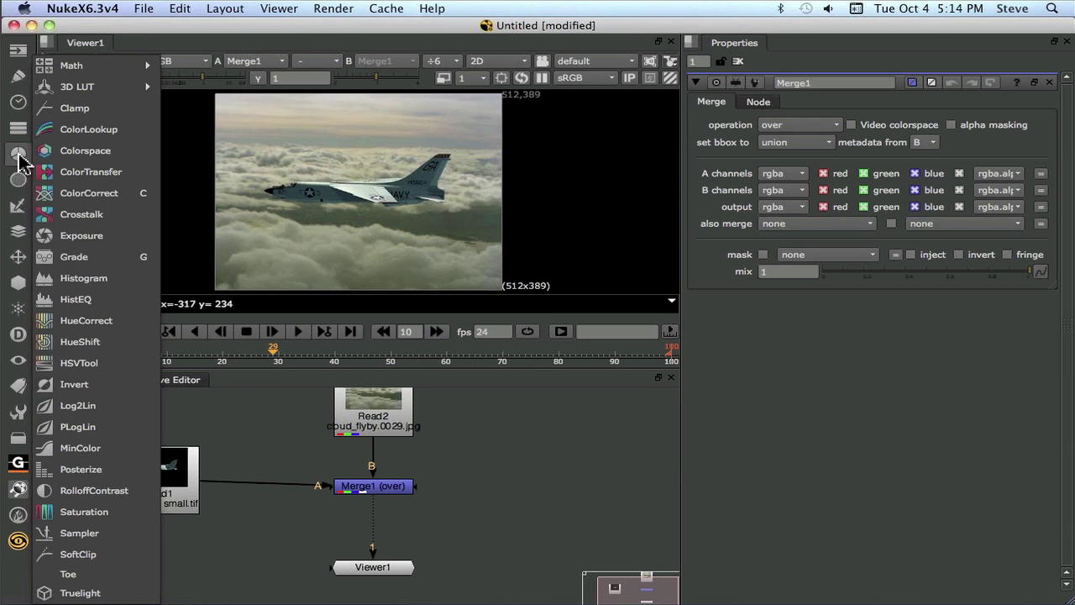
pyautogui.click(109, 265)
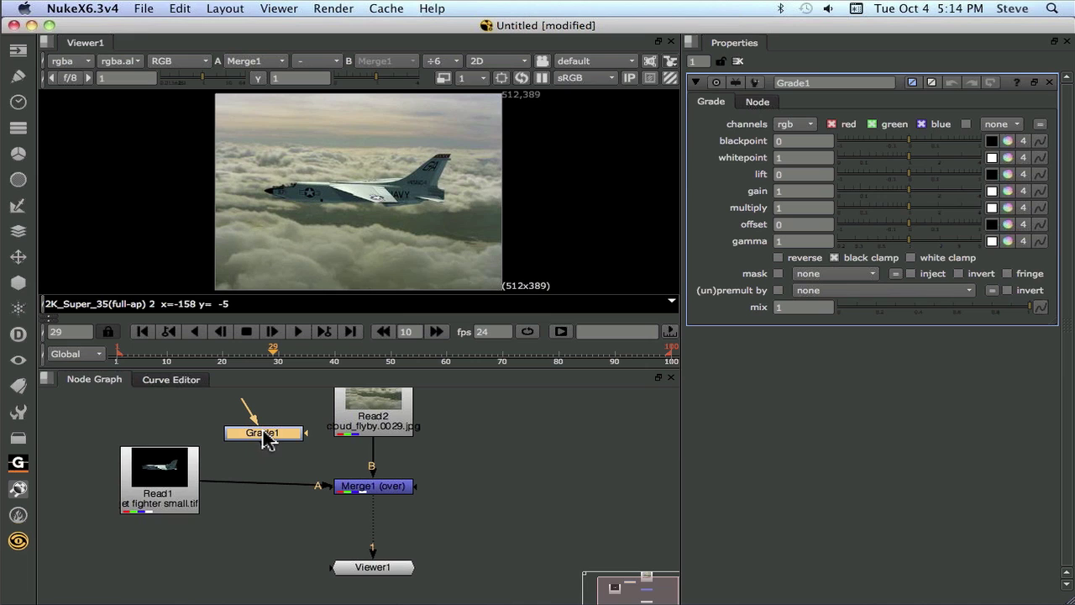
pyautogui.moveTo(267, 440); pyautogui.dragTo(258, 491)
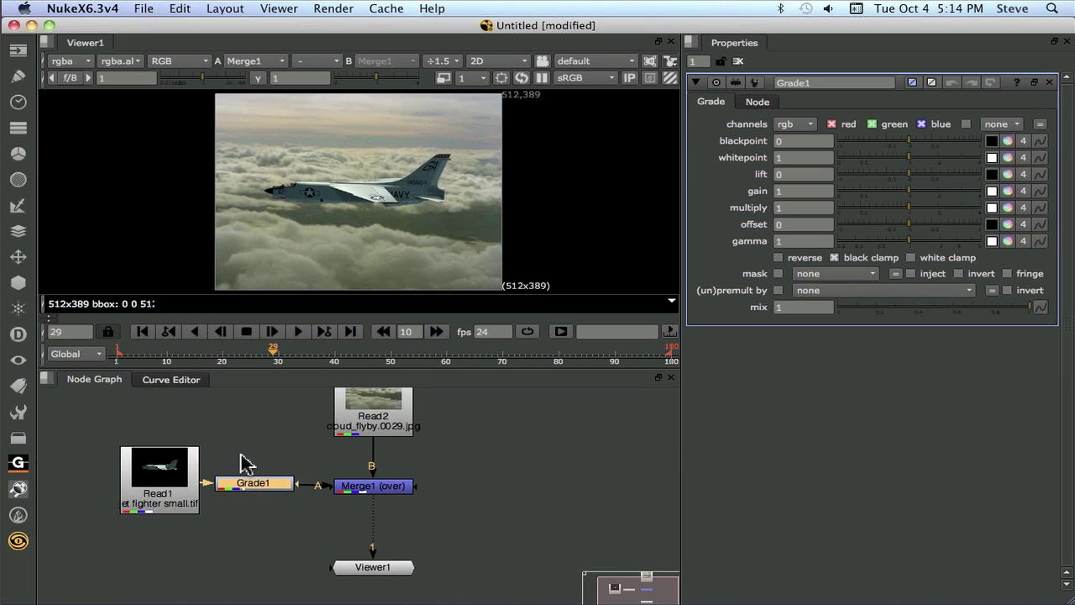
pyautogui.moveTo(170, 471); pyautogui.dragTo(265, 411)
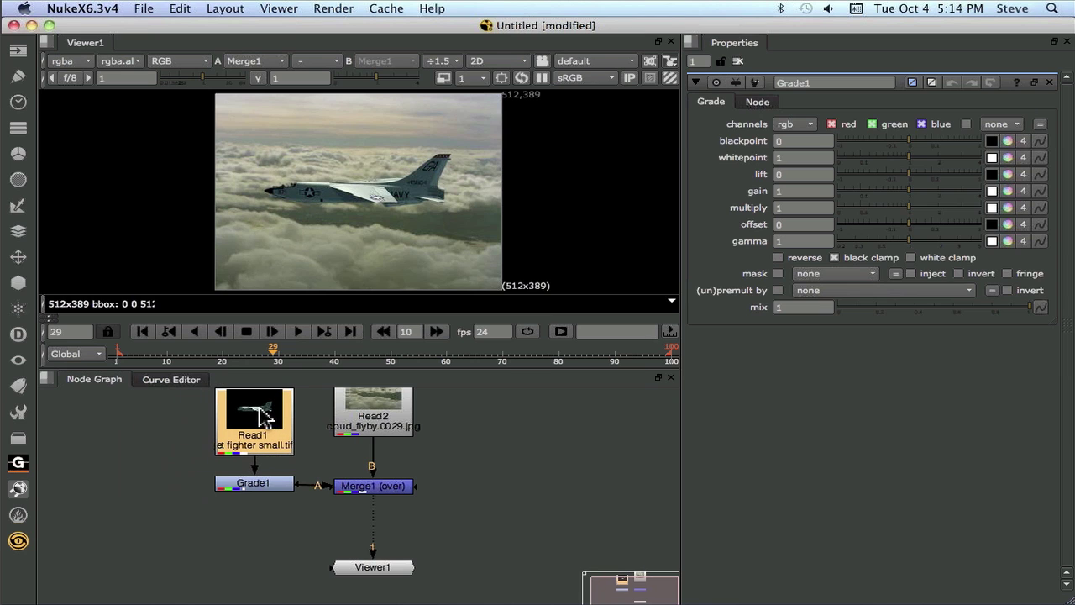
pyautogui.press('f')
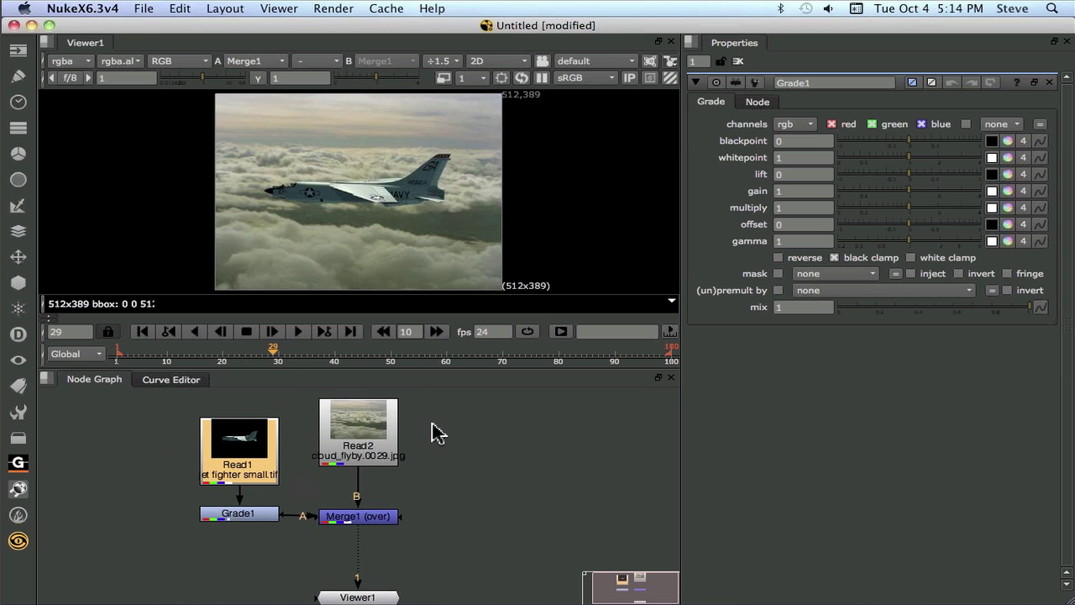
# Step: Set Grade1 gamma to 1.2 and gain to 1.44 / 1.12 / 1
pyautogui.click(917, 241)
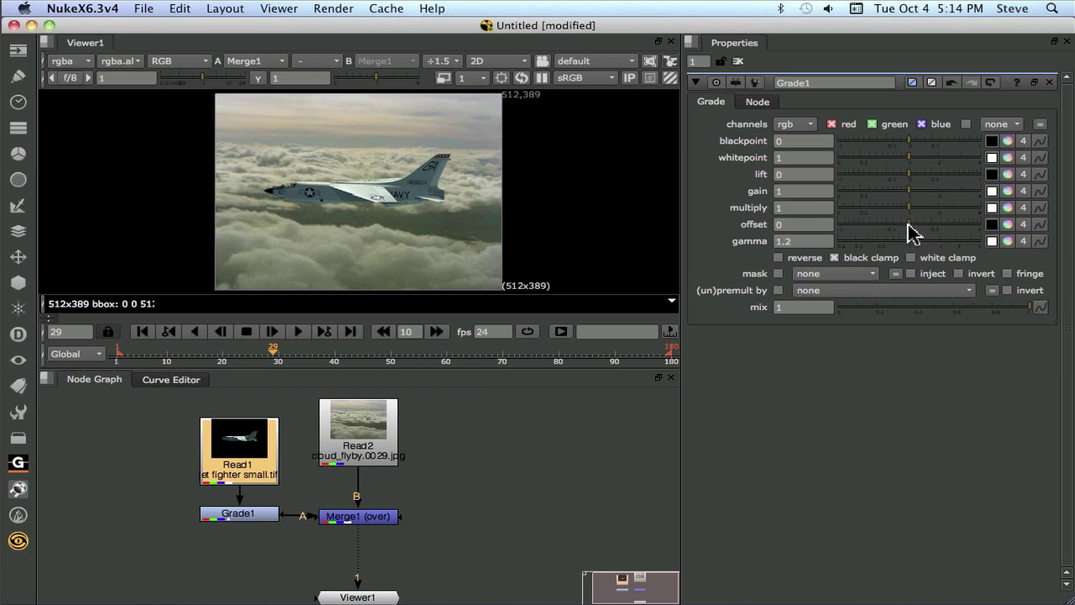
pyautogui.click(1007, 190)
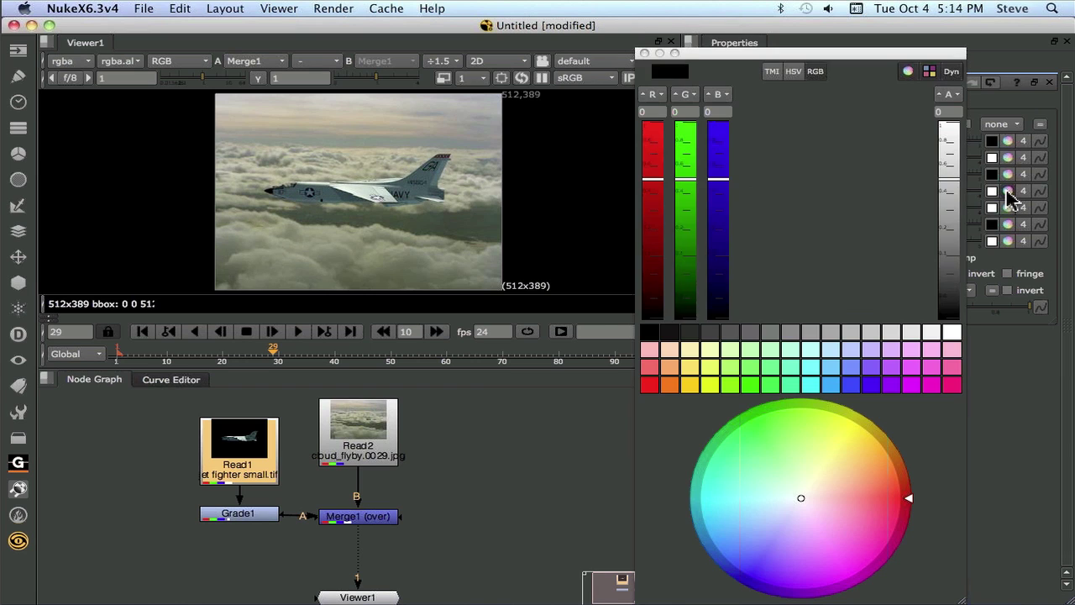
pyautogui.moveTo(800, 225); pyautogui.dragTo(831, 215)
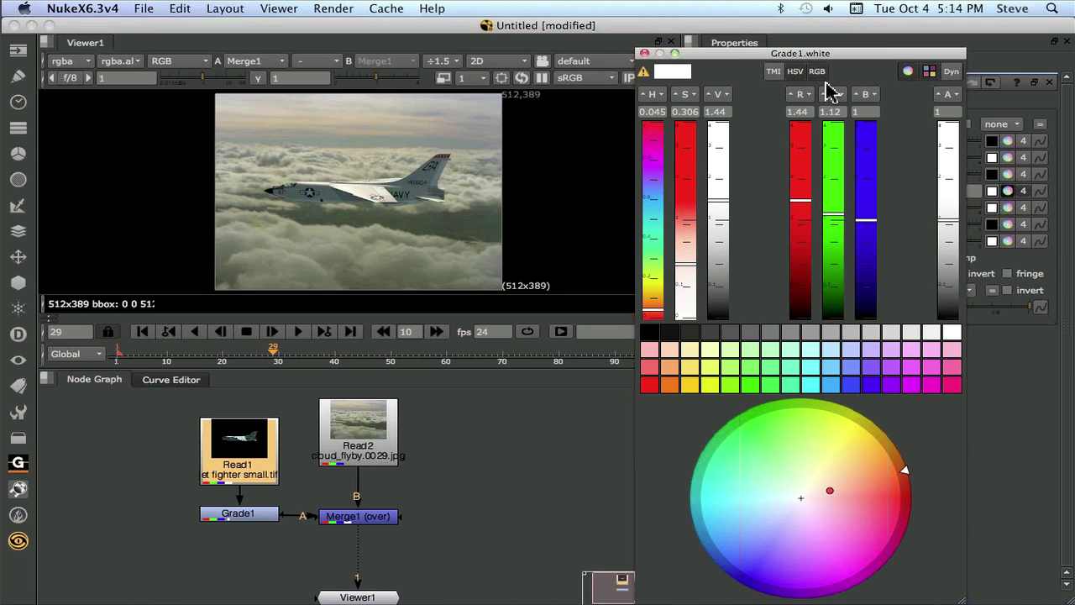
pyautogui.click(644, 53)
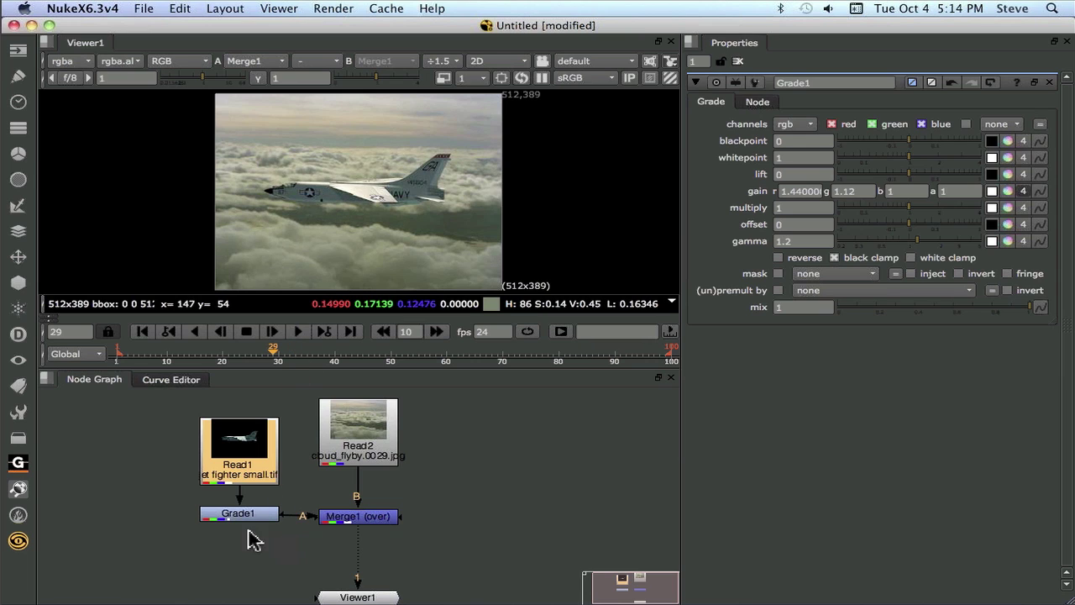
# Step: Toggle Grade1 off and on with D to compare, leaving it enabled
pyautogui.click(240, 514)
pyautogui.press('d')
pyautogui.press('d')
pyautogui.press('d')
pyautogui.press('d')
pyautogui.press('d')
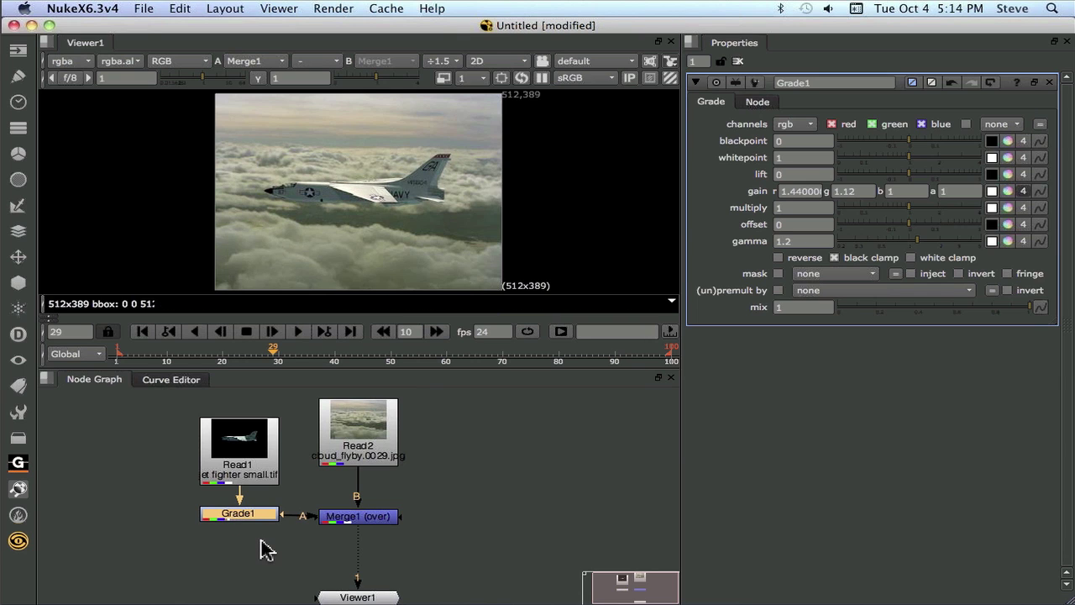
pyautogui.press('d')
pyautogui.press('d')
pyautogui.press('d')
pyautogui.press('d')
pyautogui.press('d')
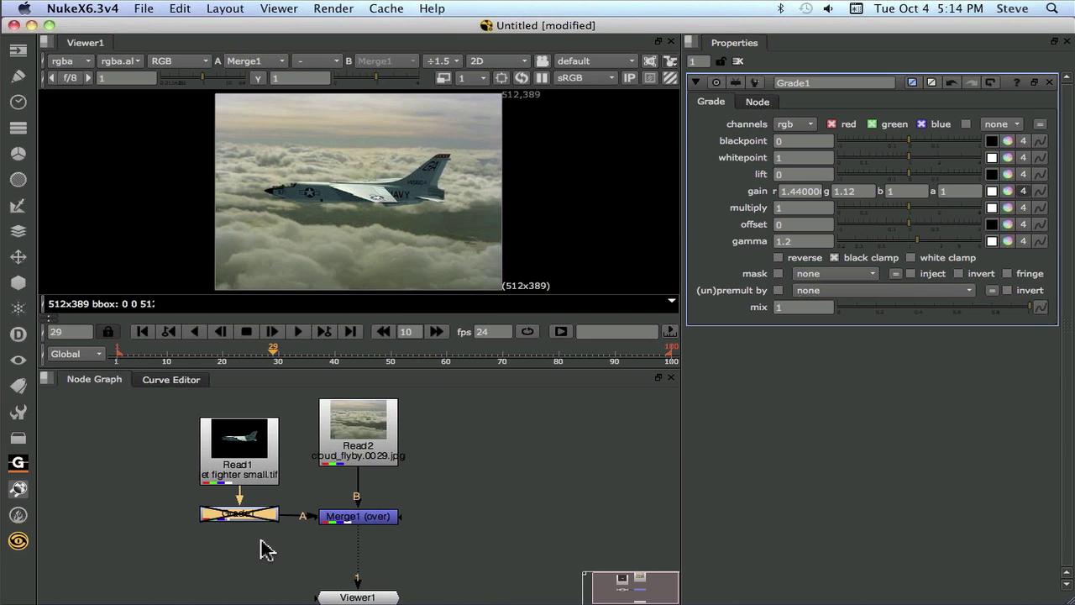
pyautogui.press('d')
pyautogui.press('d')
pyautogui.press('d')
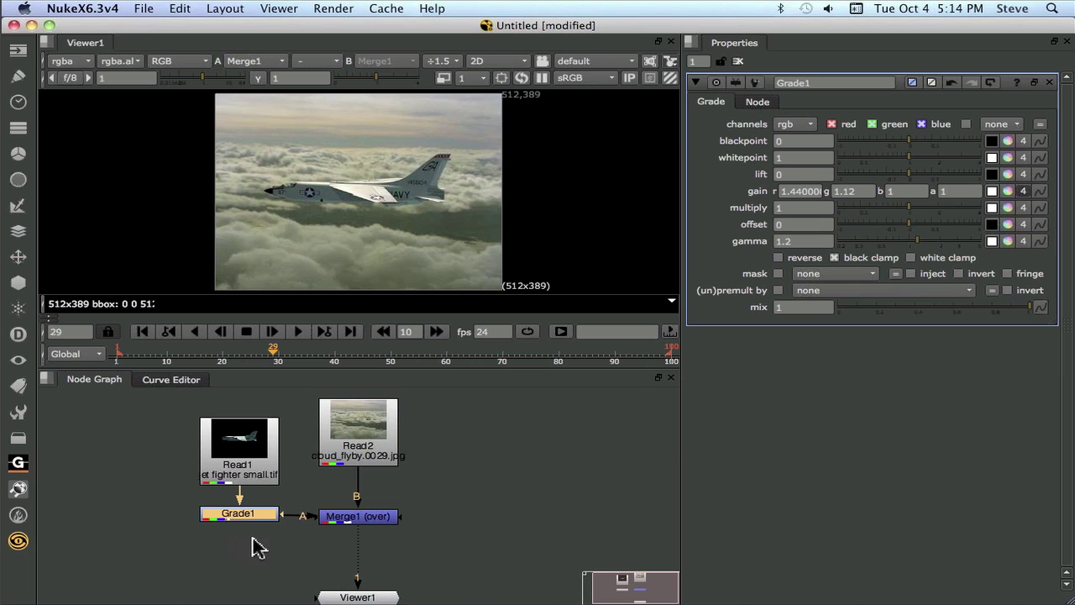
# Step: Move Read1 and Grade1 up to tighten the node layout
pyautogui.click(259, 546)
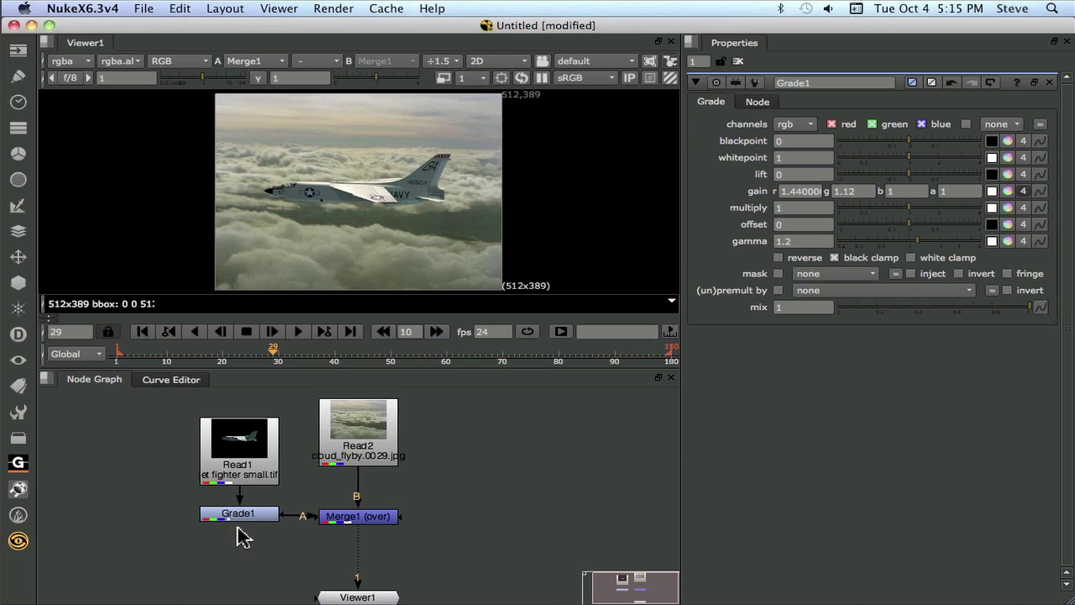
pyautogui.moveTo(244, 451); pyautogui.dragTo(245, 424)
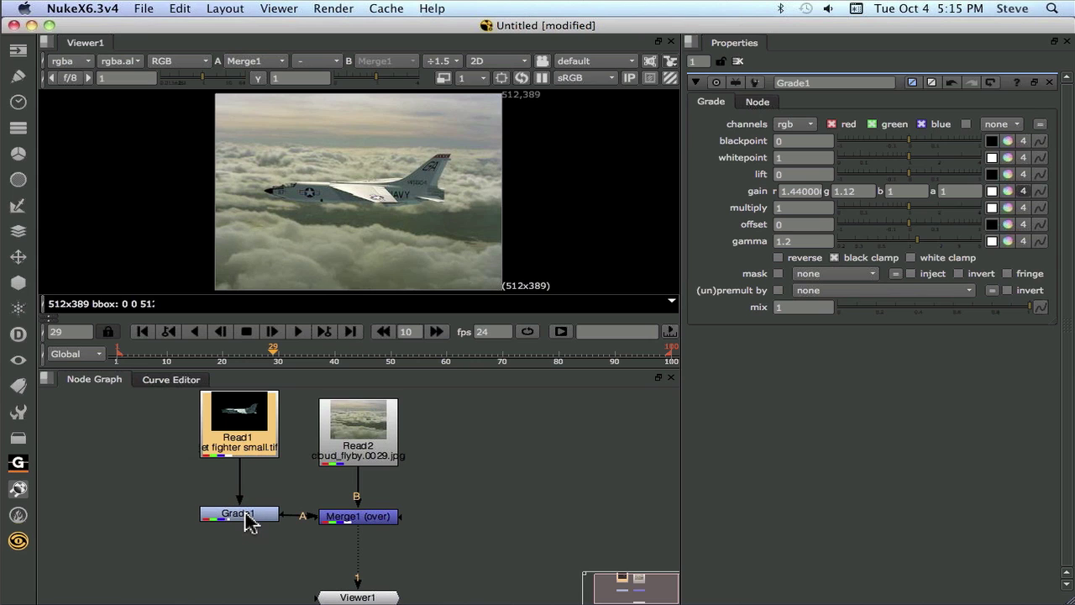
pyautogui.moveTo(249, 521); pyautogui.dragTo(244, 490)
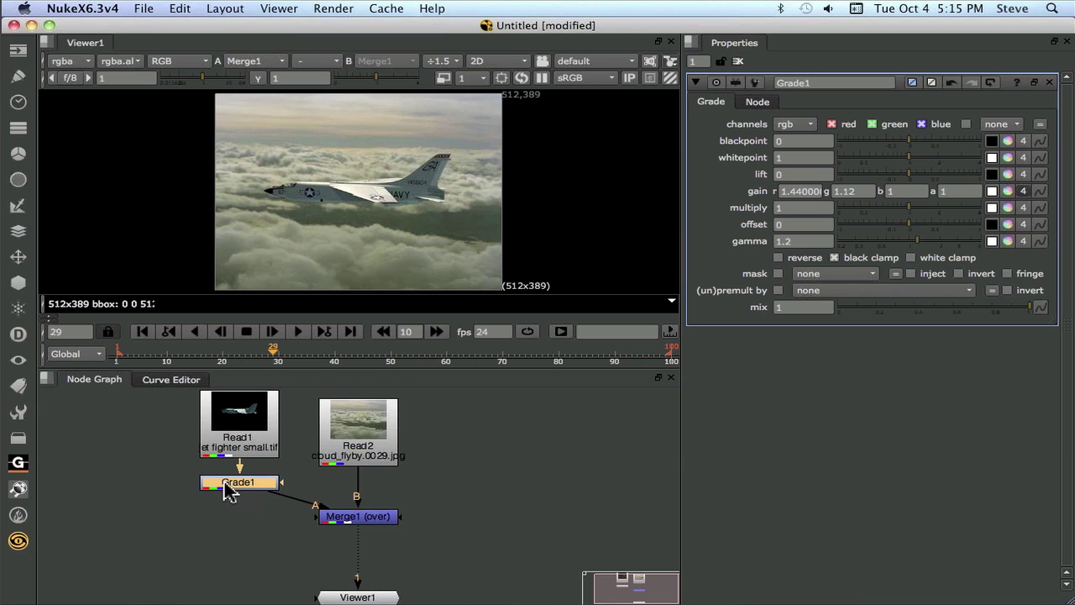
# Step: Add Transform1 after Grade1, shifting the jet by -12, -10 and scaling to 1.297
pyautogui.click(18, 256)
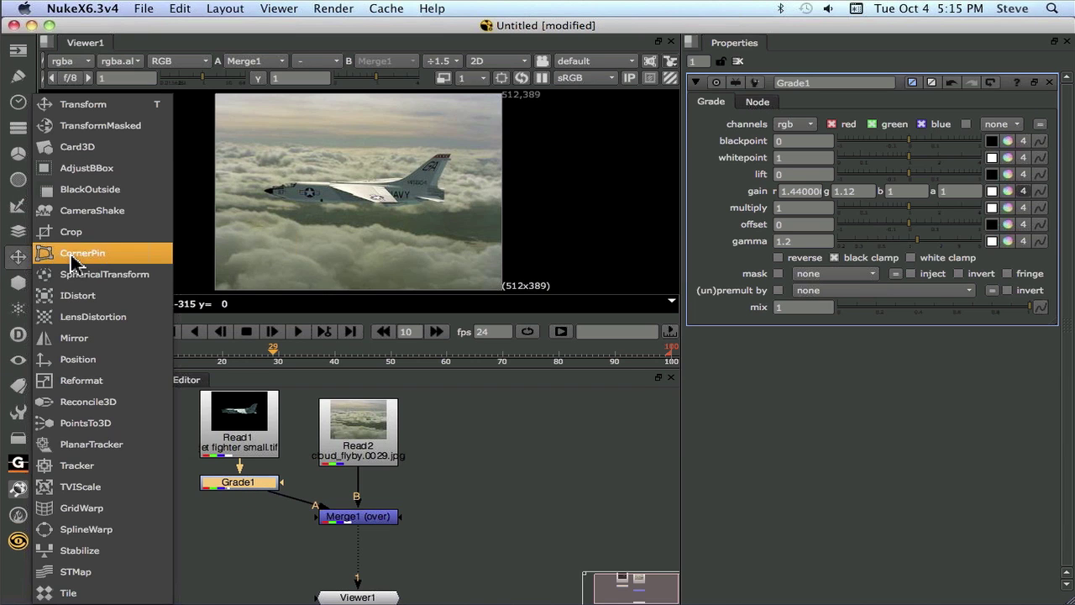
pyautogui.click(131, 107)
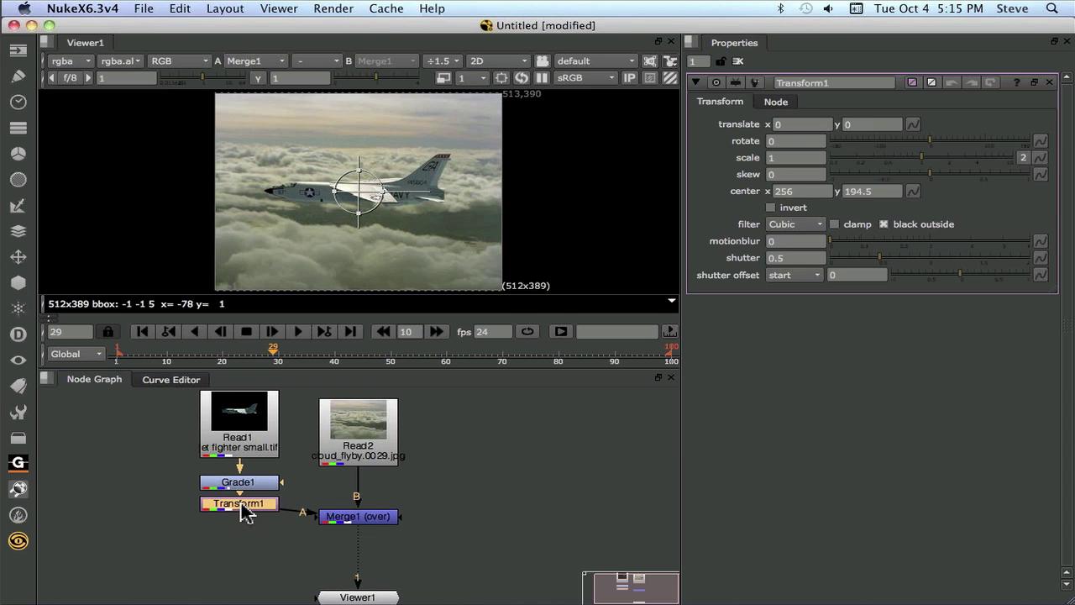
pyautogui.moveTo(243, 508); pyautogui.dragTo(245, 518)
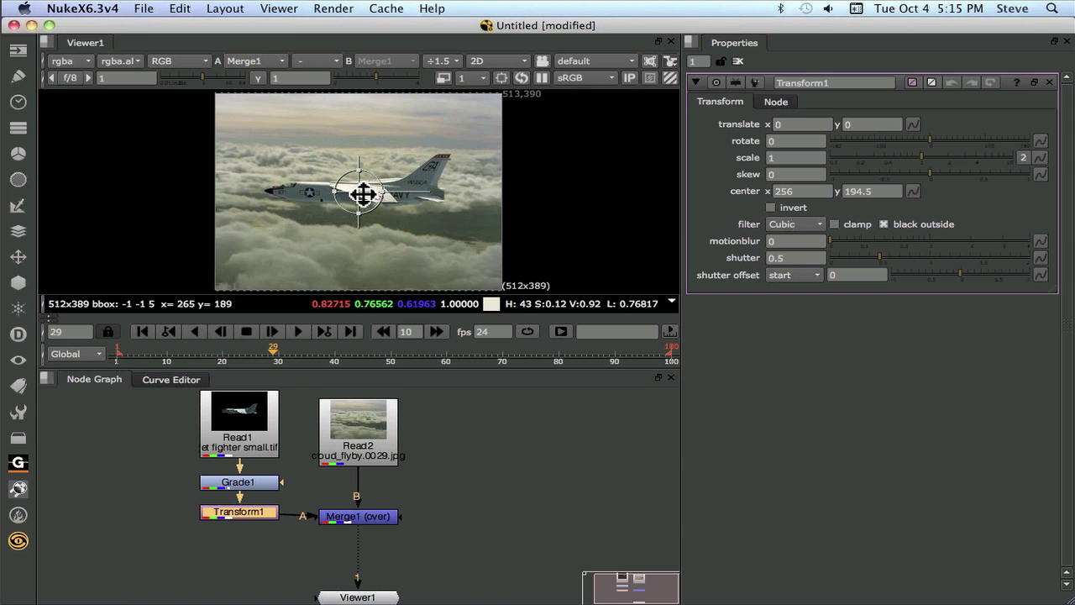
pyautogui.moveTo(360, 192); pyautogui.dragTo(377, 211)
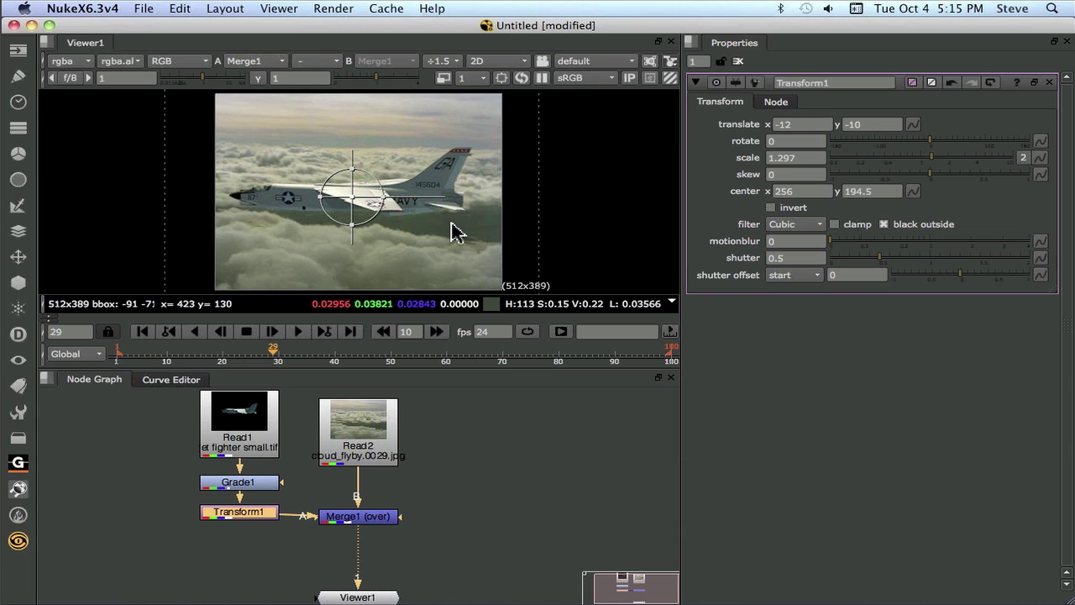
# Step: Reset Transform1 knobs to default, test a 25° rotation, then reset to default again
pyautogui.rightClick(721, 150)
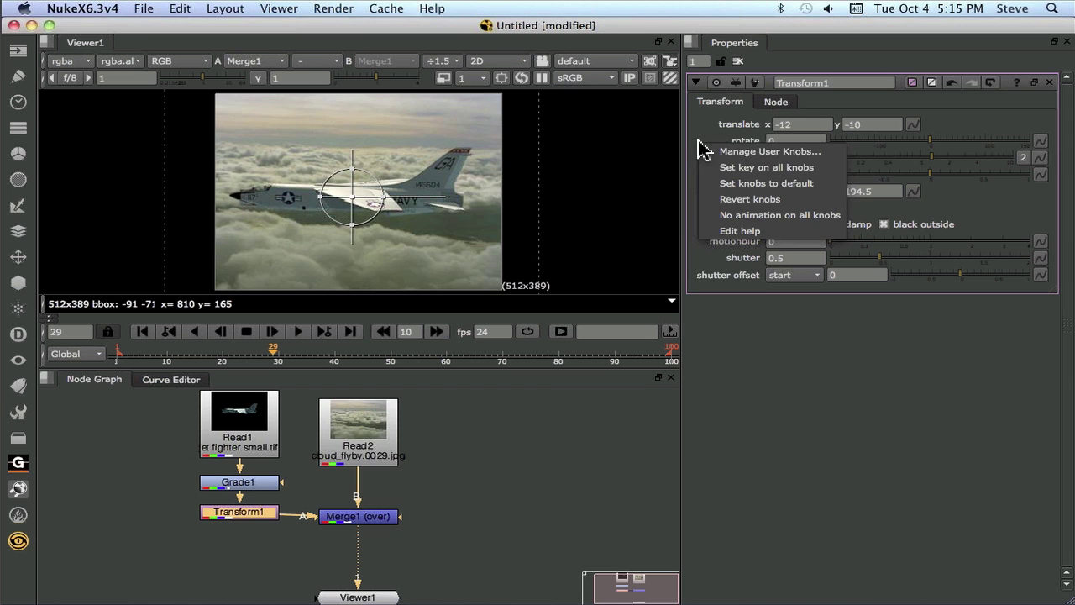
pyautogui.click(714, 182)
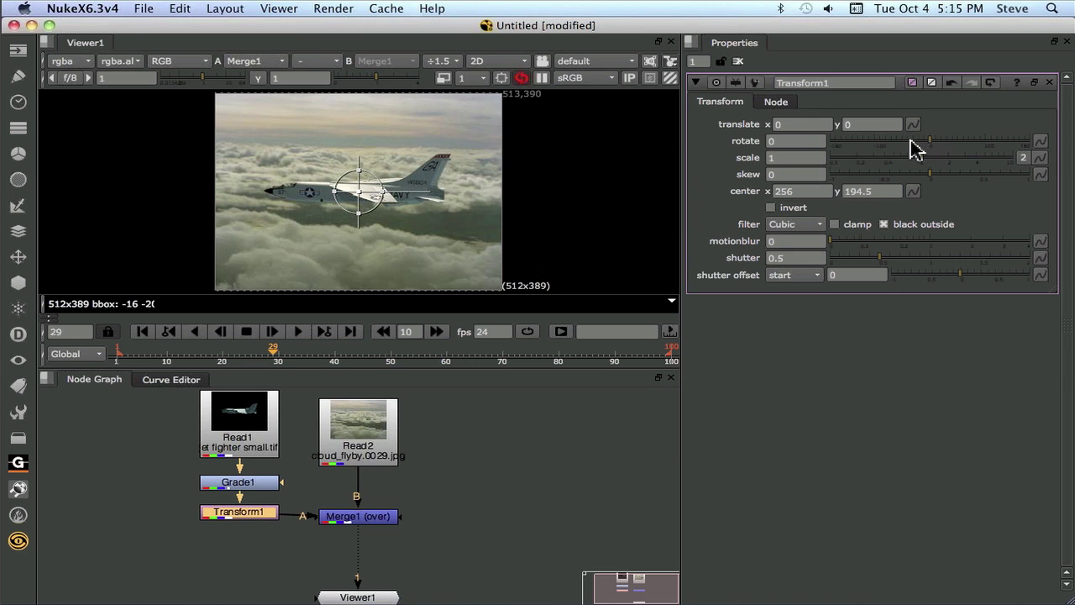
pyautogui.moveTo(912, 144); pyautogui.dragTo(926, 165)
pyautogui.doubleClick(793, 143)
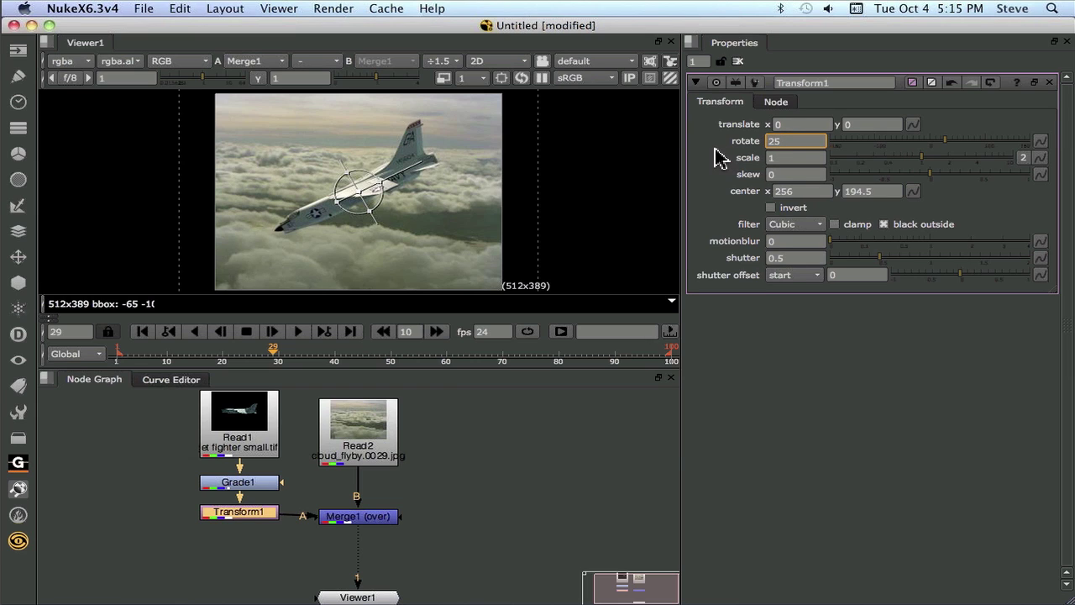
pyautogui.press('Return')
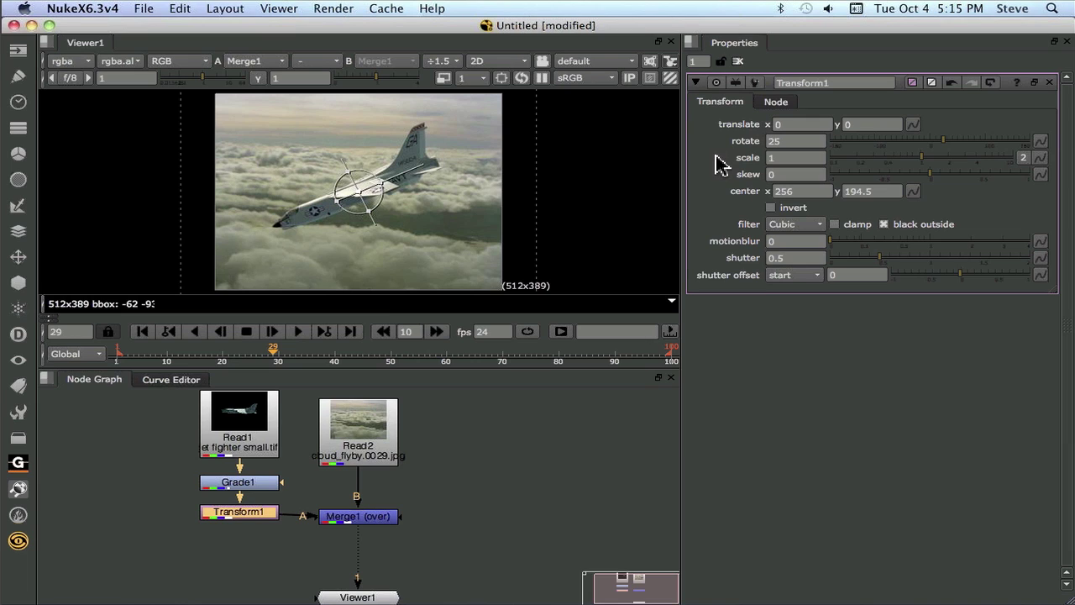
pyautogui.rightClick(707, 154)
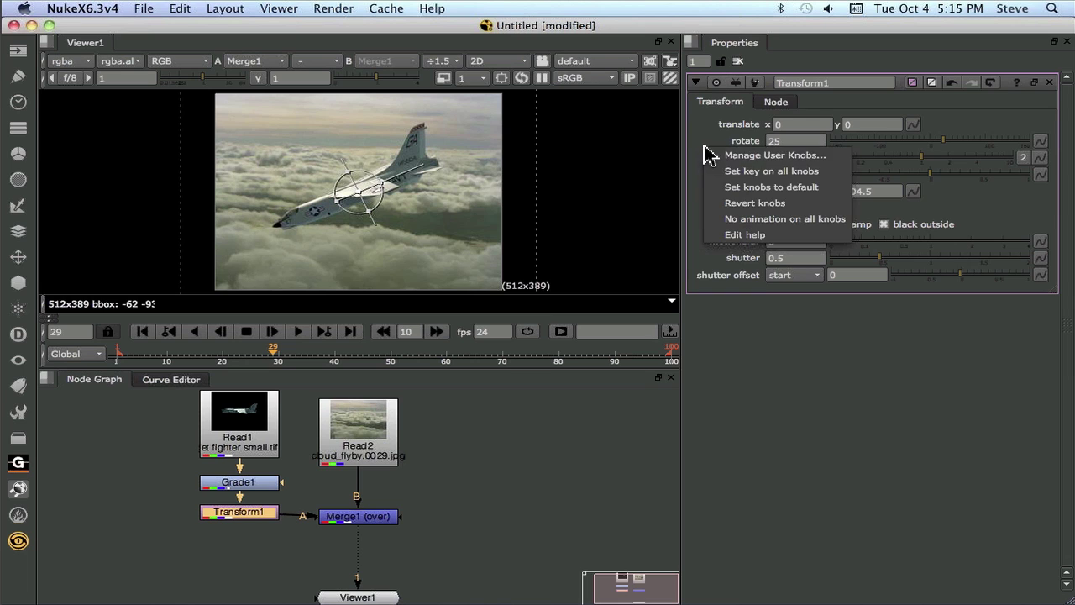
pyautogui.click(716, 189)
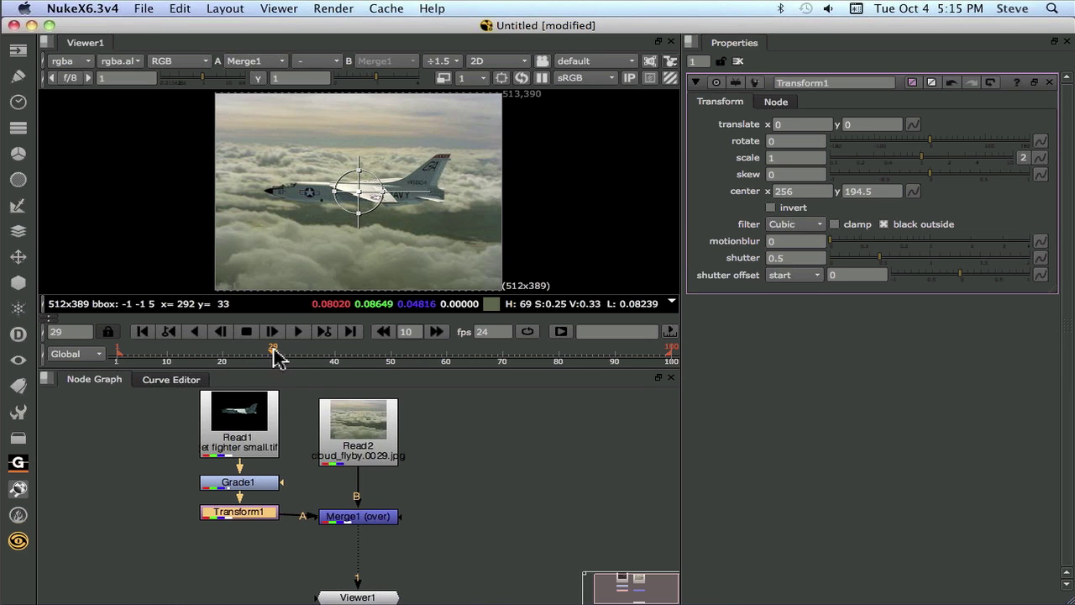
# Step: At frame 1, key translate and rotate and place the jet upper right
pyautogui.moveTo(277, 357); pyautogui.dragTo(117, 363)
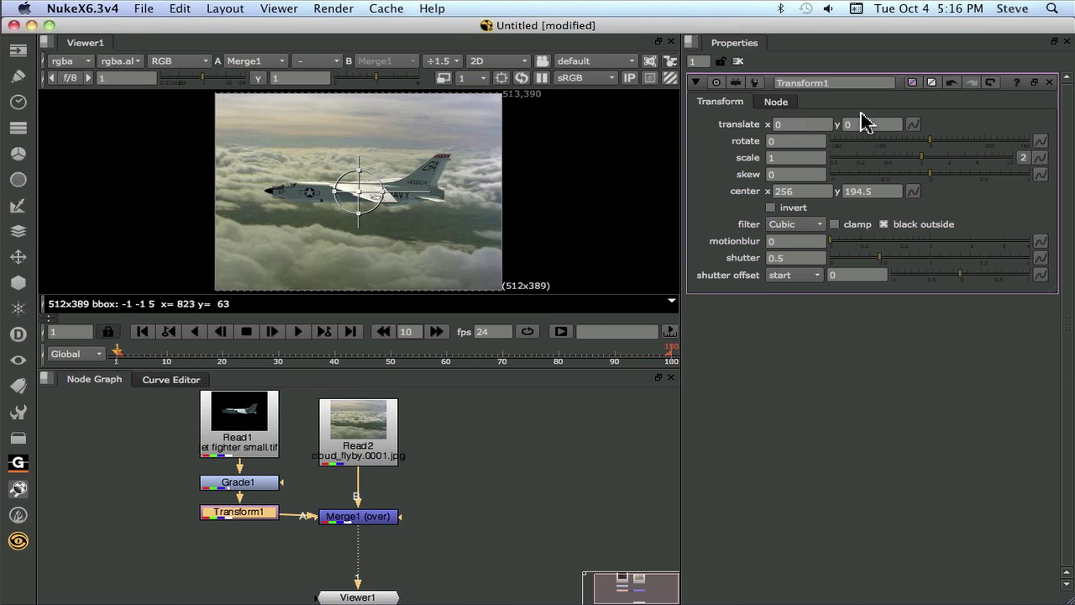
pyautogui.click(913, 124)
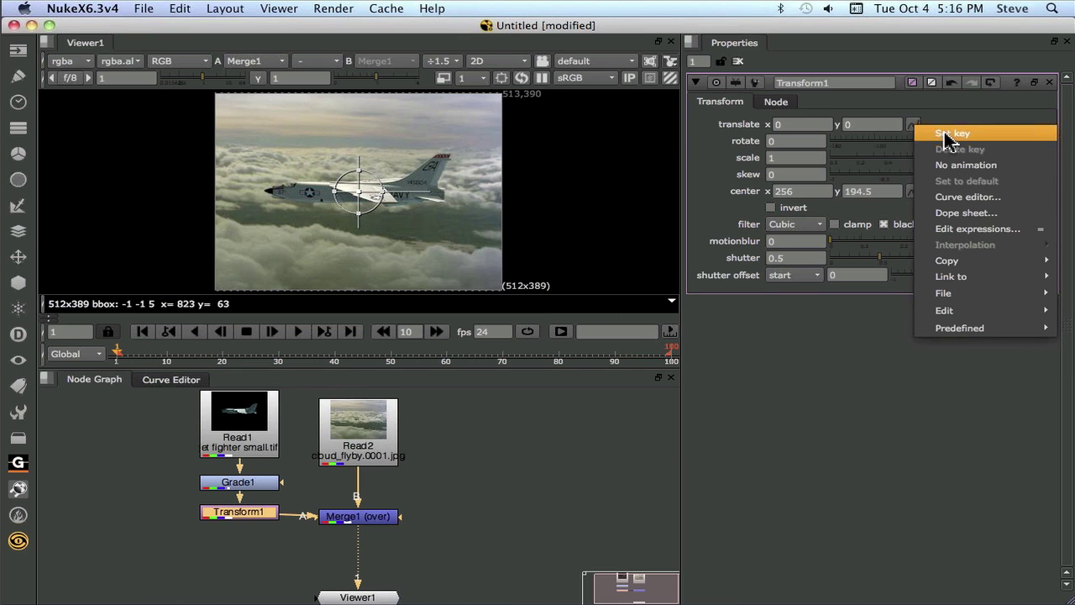
pyautogui.click(950, 134)
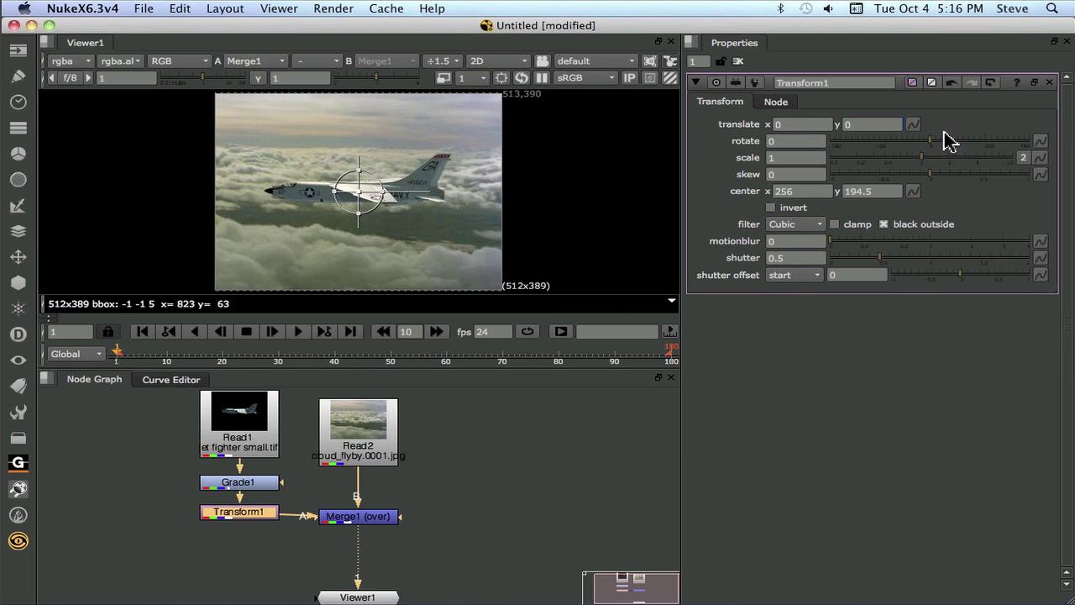
pyautogui.rightClick(806, 142)
pyautogui.click(840, 150)
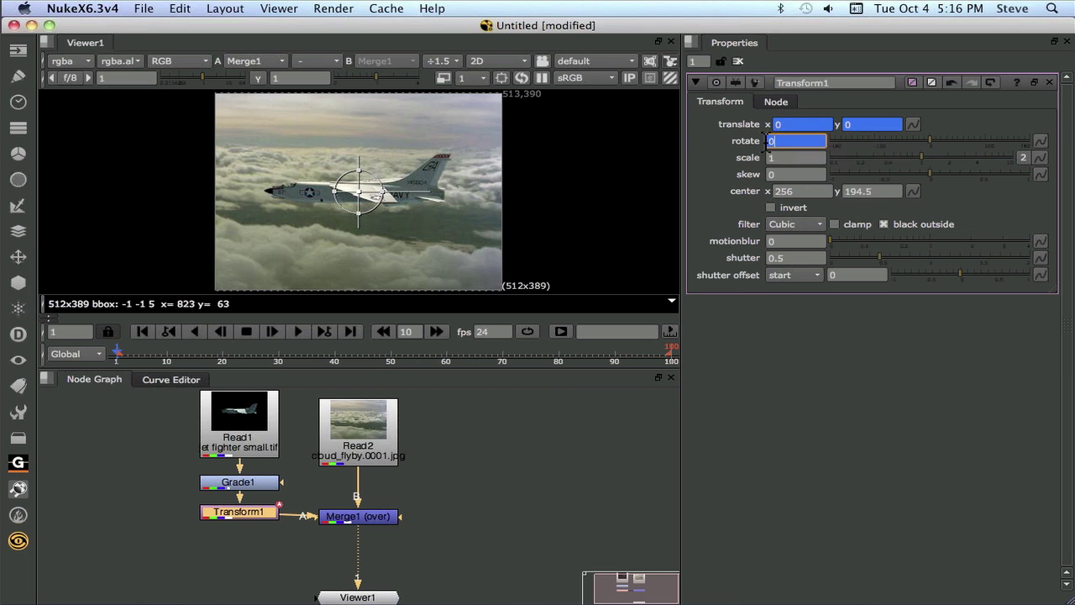
pyautogui.scroll(-1, 535, 184)
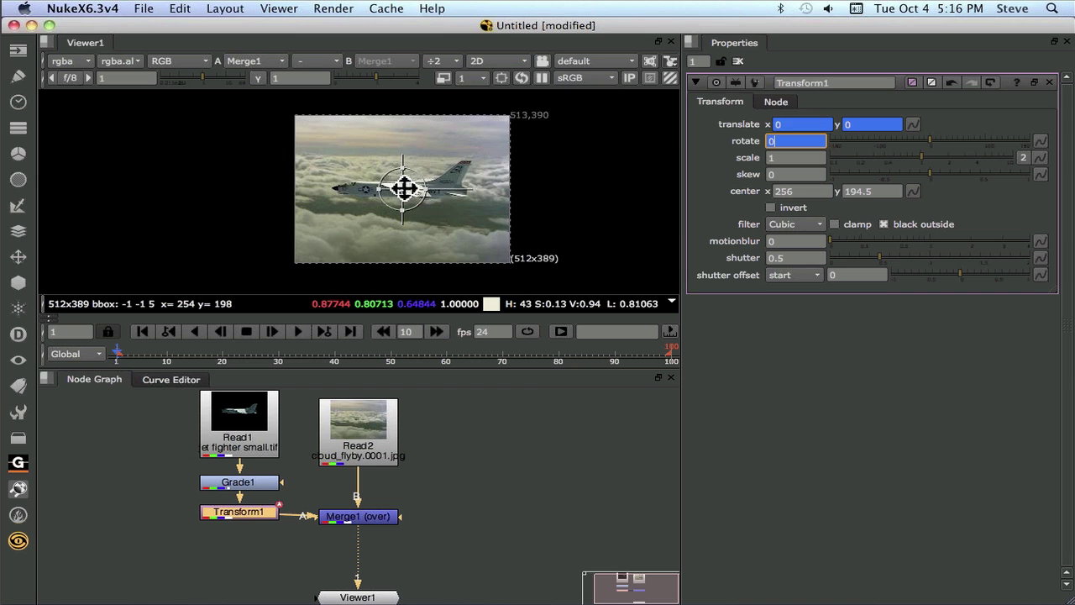
pyautogui.moveTo(402, 188); pyautogui.dragTo(535, 124)
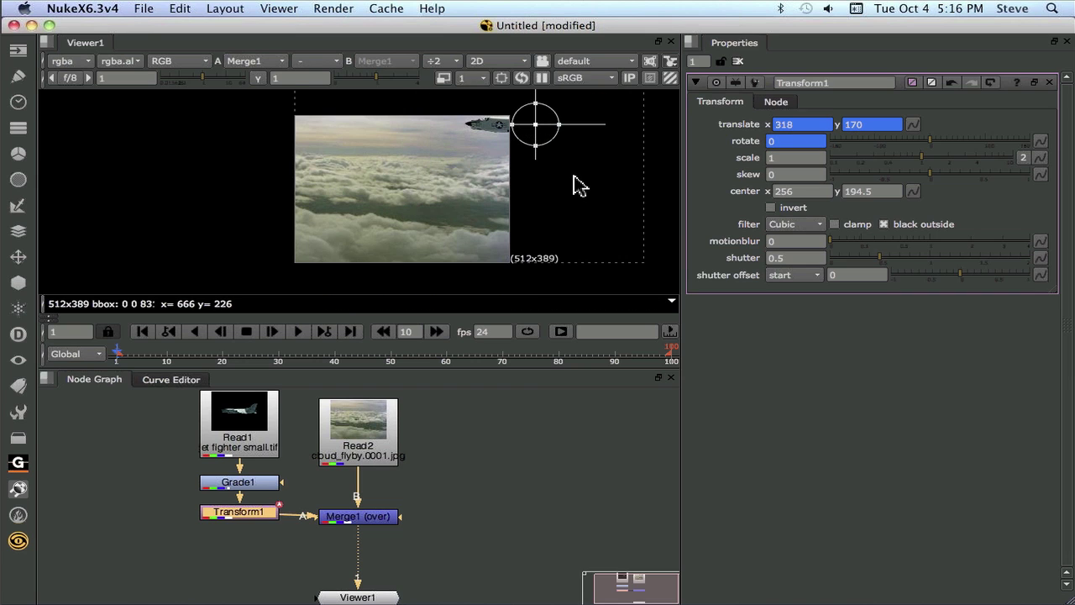
# Step: Key the jet off the lower left at frame 100 and lower it at frame 54
pyautogui.moveTo(117, 353); pyautogui.dragTo(672, 359)
pyautogui.moveTo(534, 128); pyautogui.dragTo(269, 245)
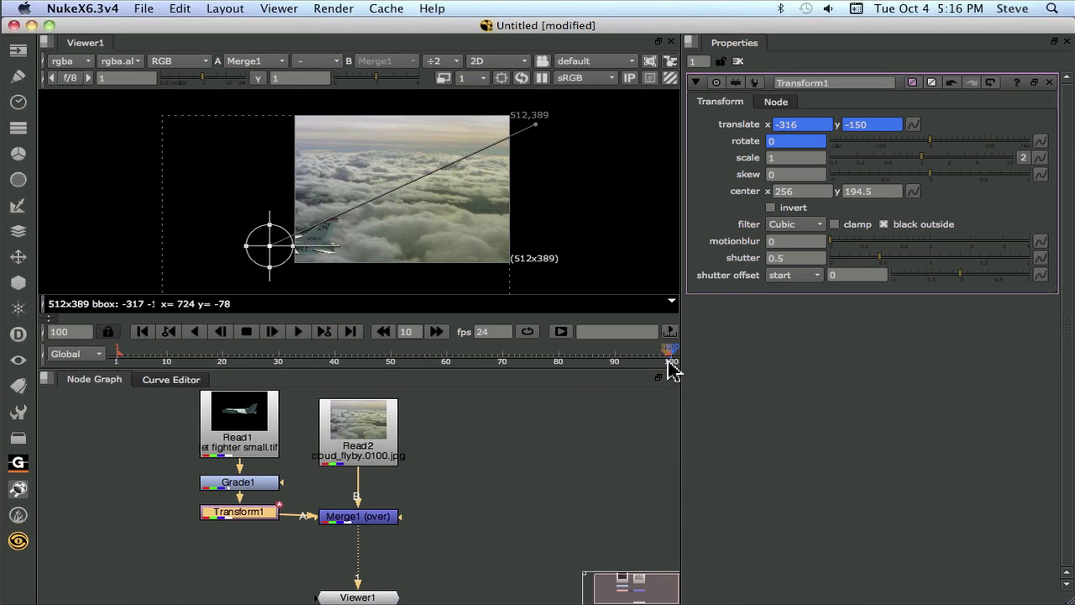
pyautogui.moveTo(672, 359); pyautogui.dragTo(412, 363)
pyautogui.moveTo(394, 192); pyautogui.dragTo(394, 216)
pyautogui.moveTo(415, 355); pyautogui.dragTo(385, 362)
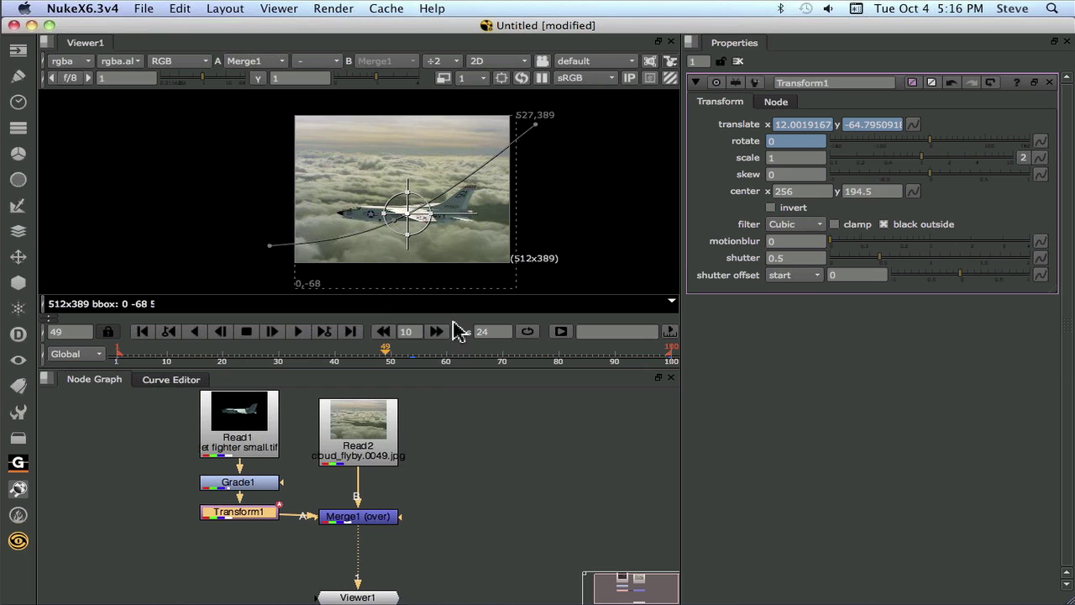
# Step: Key rotate at 39.75 on frame 1 and 20.45 on frame 54, leaving 0 at frame 100
pyautogui.click(168, 332)
pyautogui.moveTo(599, 125); pyautogui.dragTo(587, 83)
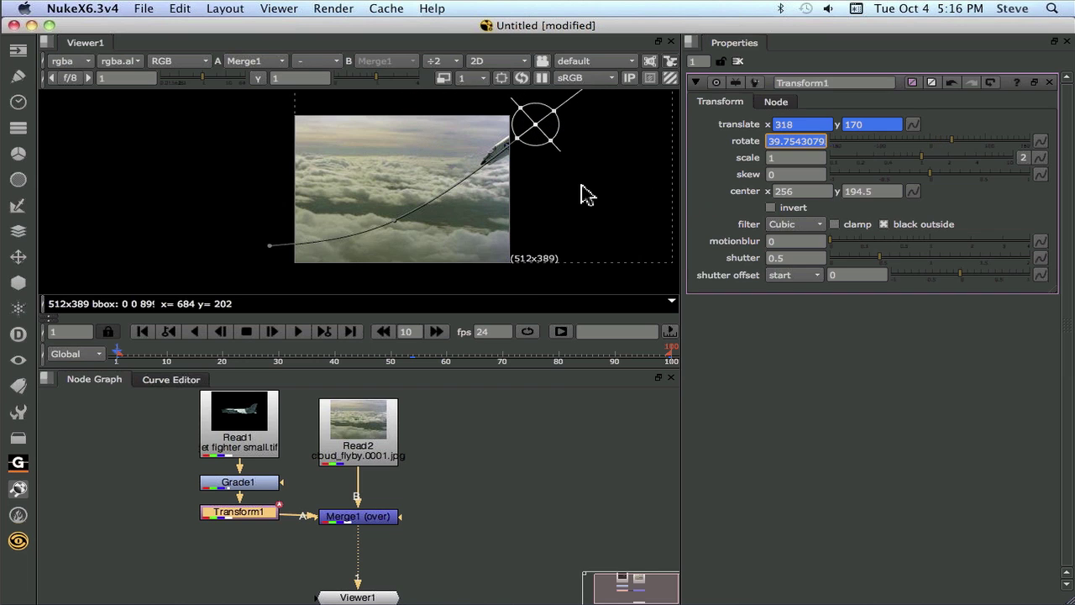
pyautogui.click(325, 333)
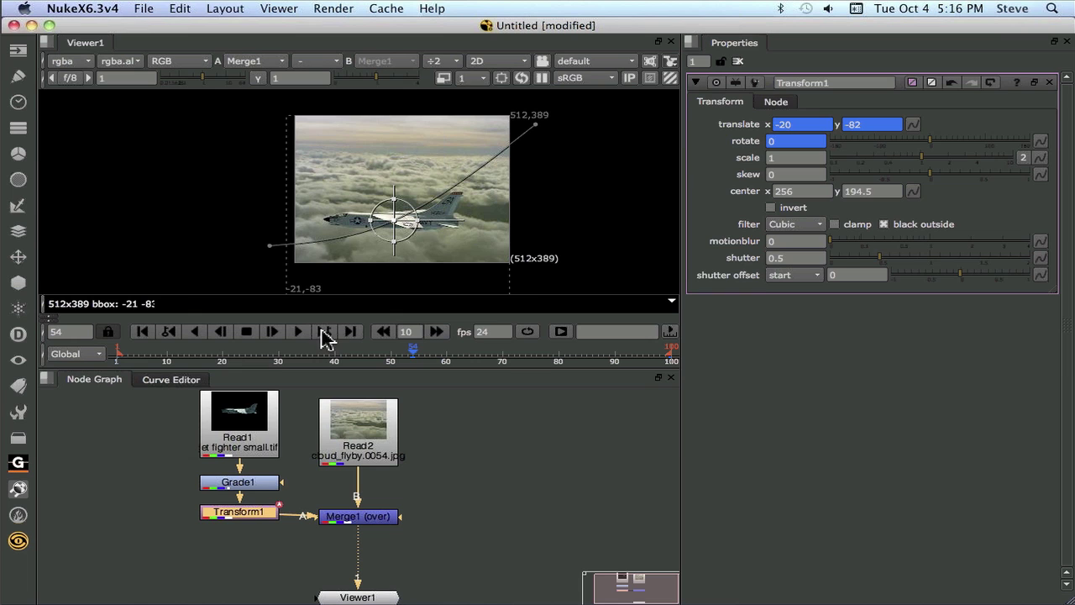
pyautogui.moveTo(445, 215); pyautogui.dragTo(487, 265)
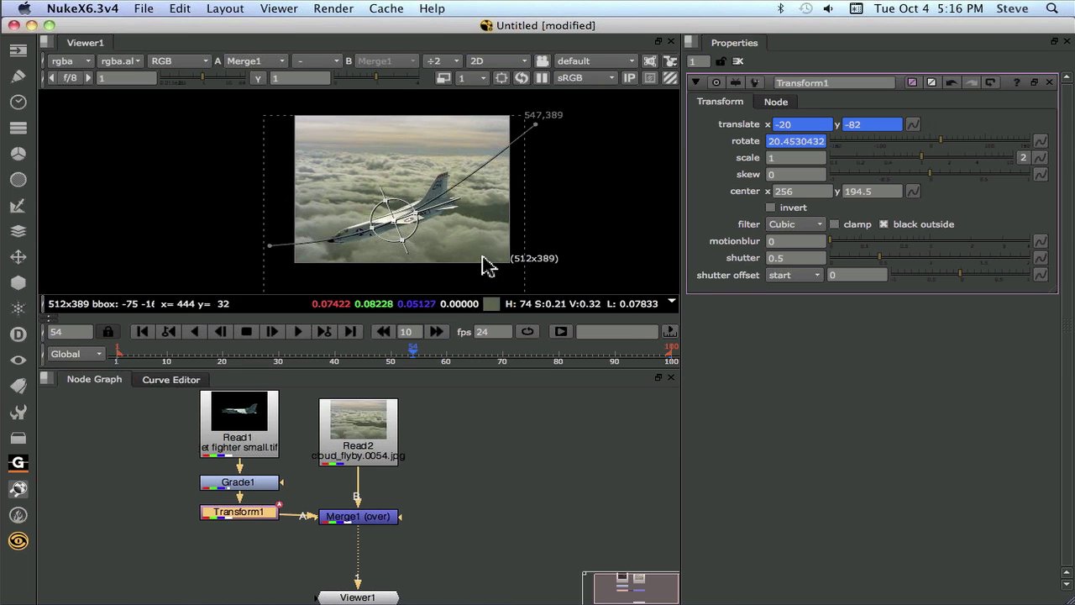
pyautogui.click(350, 332)
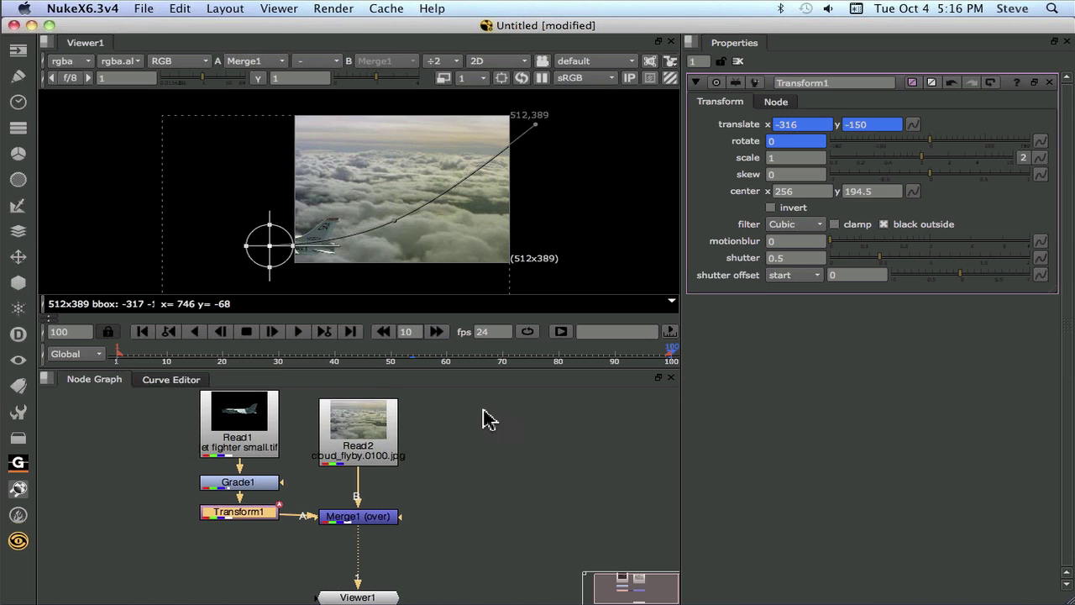
# Step: At frame 53, turn off viewer overlays with O and zoom into the composite
pyautogui.moveTo(670, 360); pyautogui.dragTo(407, 361)
pyautogui.press('o')
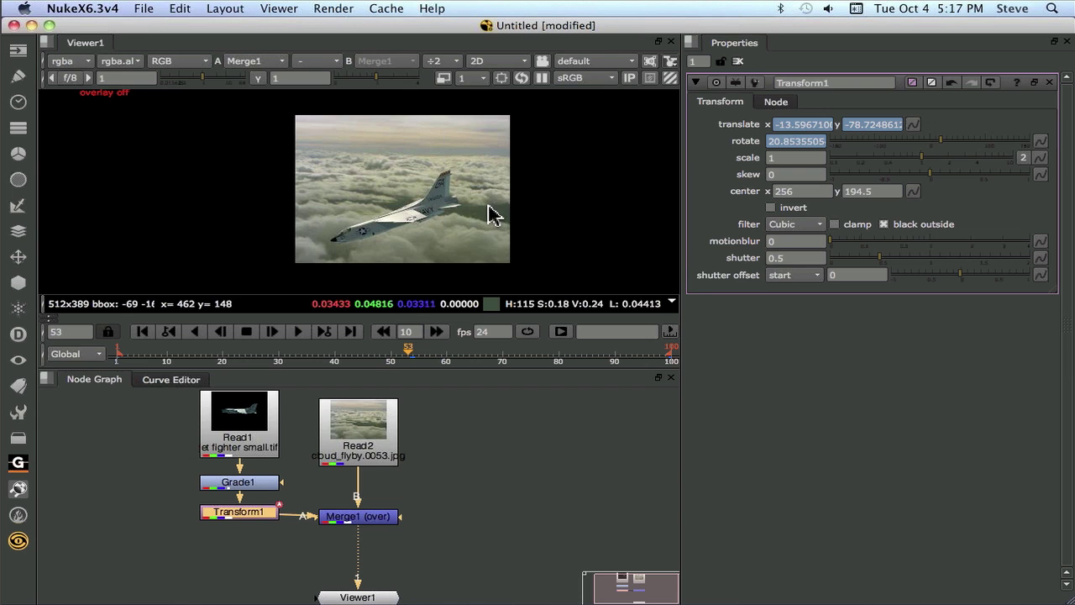
pyautogui.scroll(1, 484, 212)
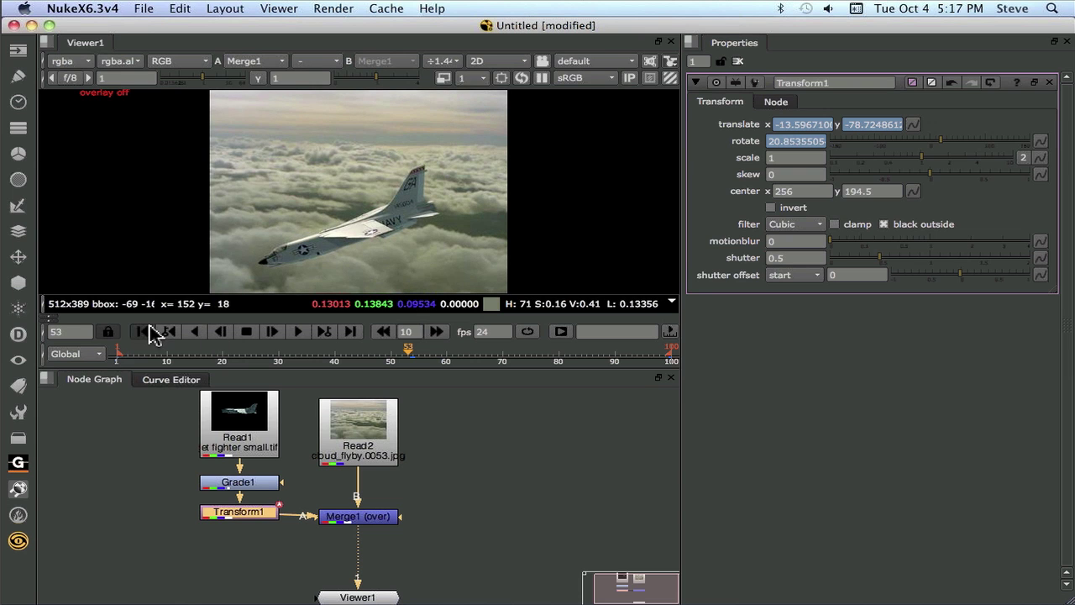